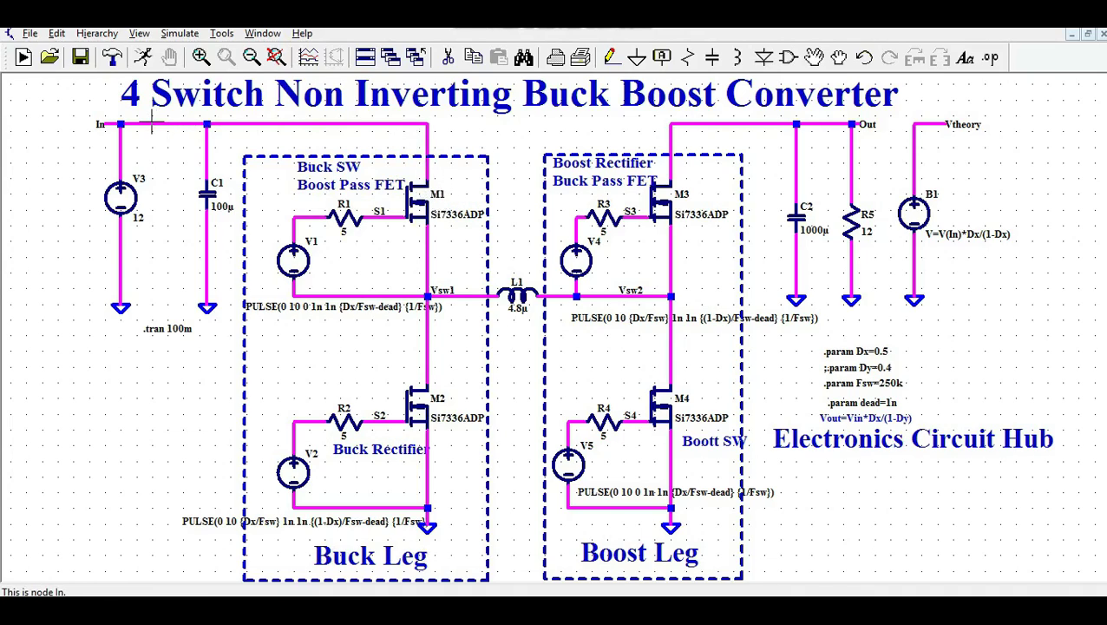
- Set the DC value of input voltage source V3 to 12V
{"action": "right_click", "coordinate": [130, 204]}
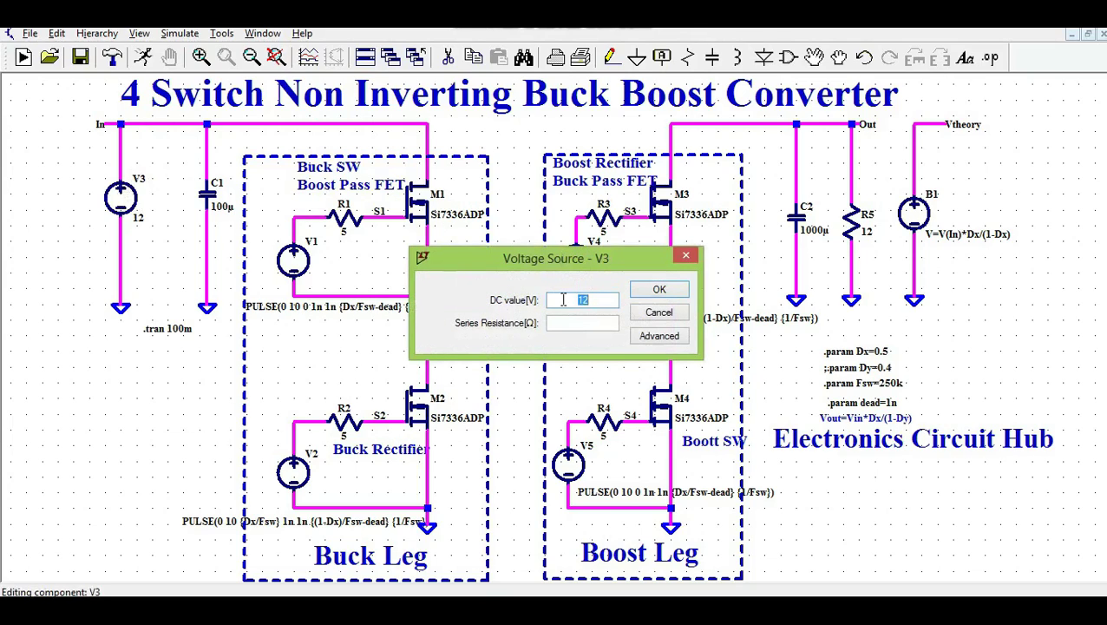
{"action": "left_click", "coordinate": [593, 303]}
{"action": "type", "text": "V"}
{"action": "key", "text": "Return"}
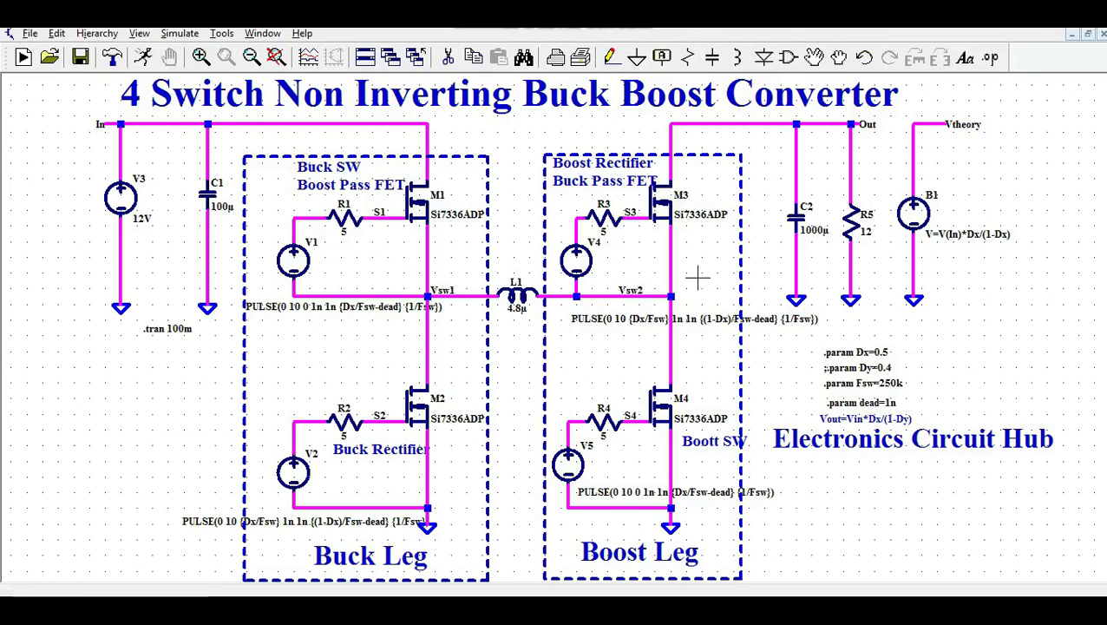
- Correct the spelling of the comment beside MOSFET M4 to "Boost SW"
{"action": "right_click", "coordinate": [704, 442]}
{"action": "left_click", "coordinate": [393, 320]}
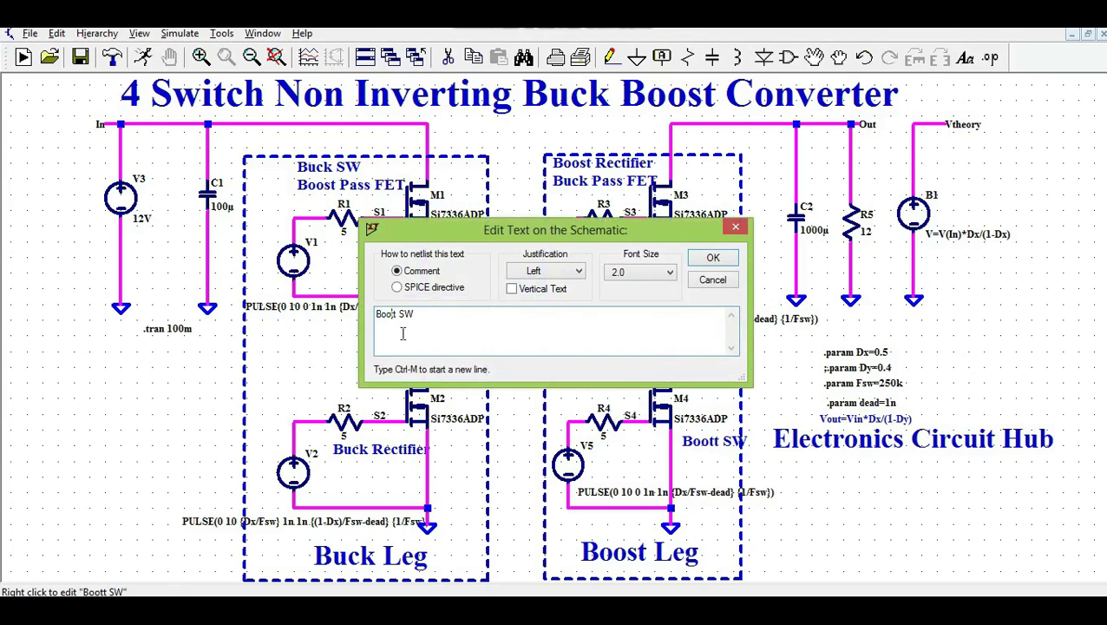
{"action": "key", "text": "BackSpace"}
{"action": "type", "text": "s"}
{"action": "key", "text": "Return"}
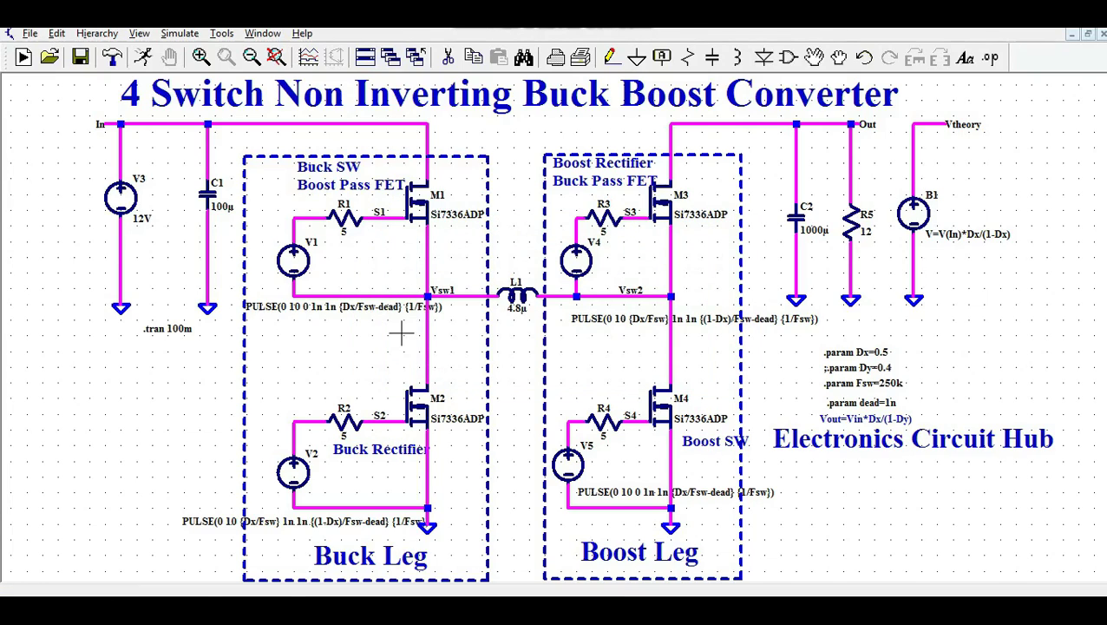
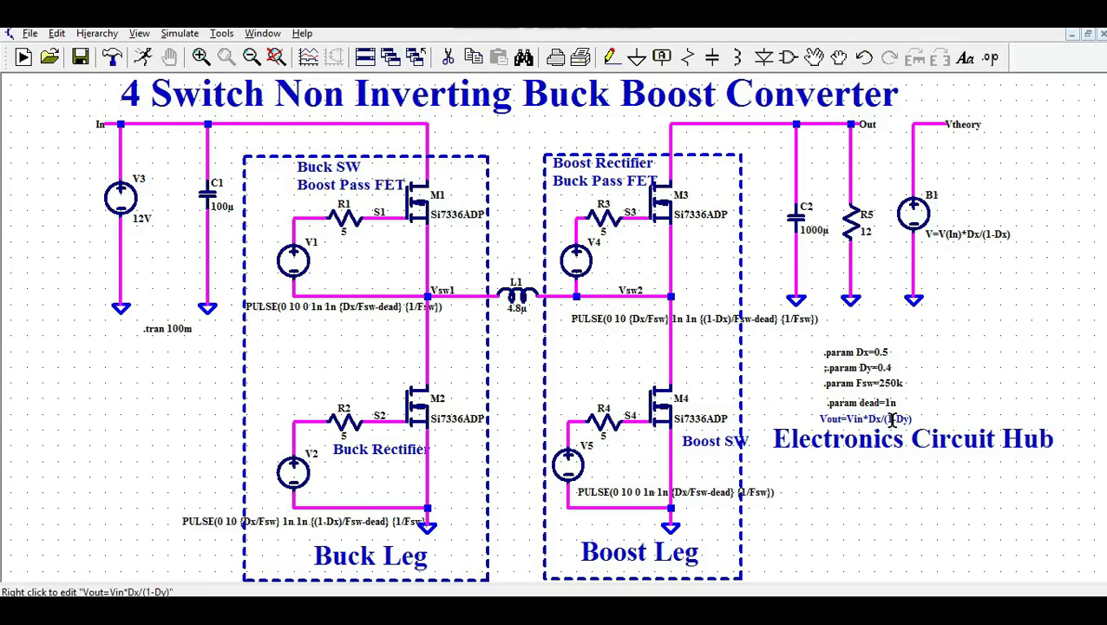
- Delete the commented-out Dy parameter and move the Dx parameter directive down to just above the Fsw parameter
{"action": "scroll", "coordinate": [863, 416], "scroll_direction": "up", "scroll_amount": 3}
{"action": "scroll", "coordinate": [855, 408], "scroll_direction": "up", "scroll_amount": 1}
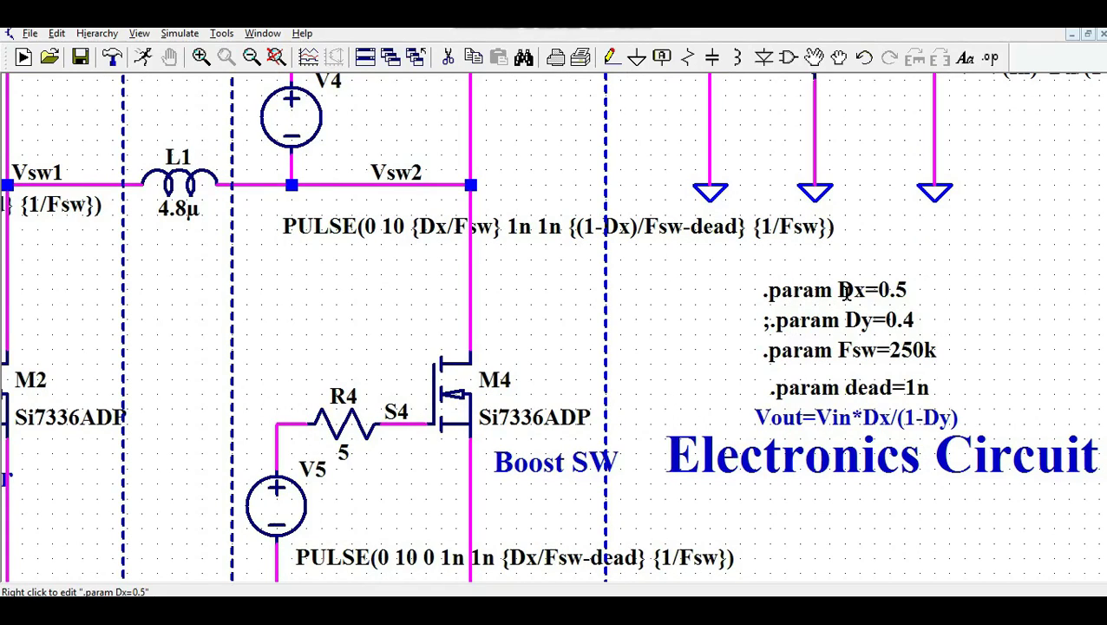
{"action": "left_click", "coordinate": [448, 57]}
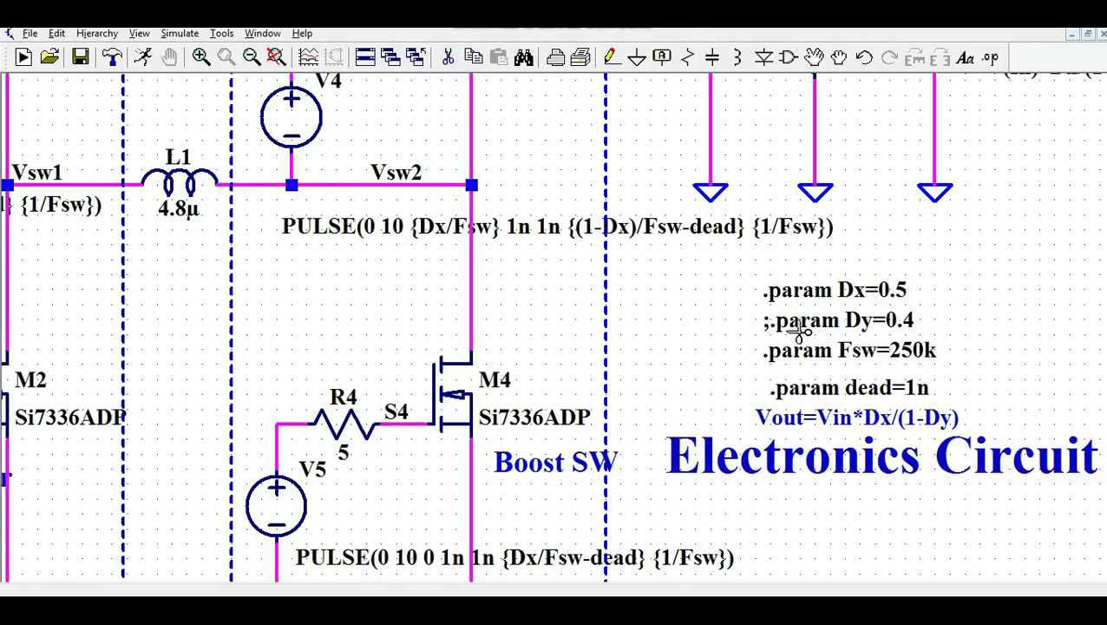
{"action": "left_click", "coordinate": [800, 321]}
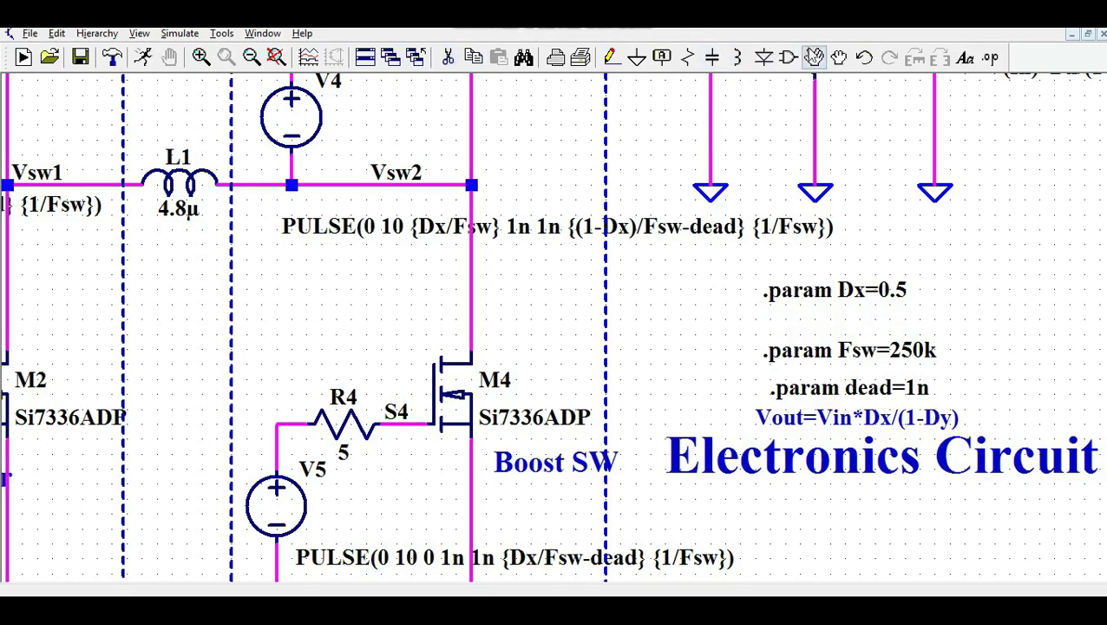
{"action": "key", "text": "F7"}
{"action": "left_click", "coordinate": [795, 283]}
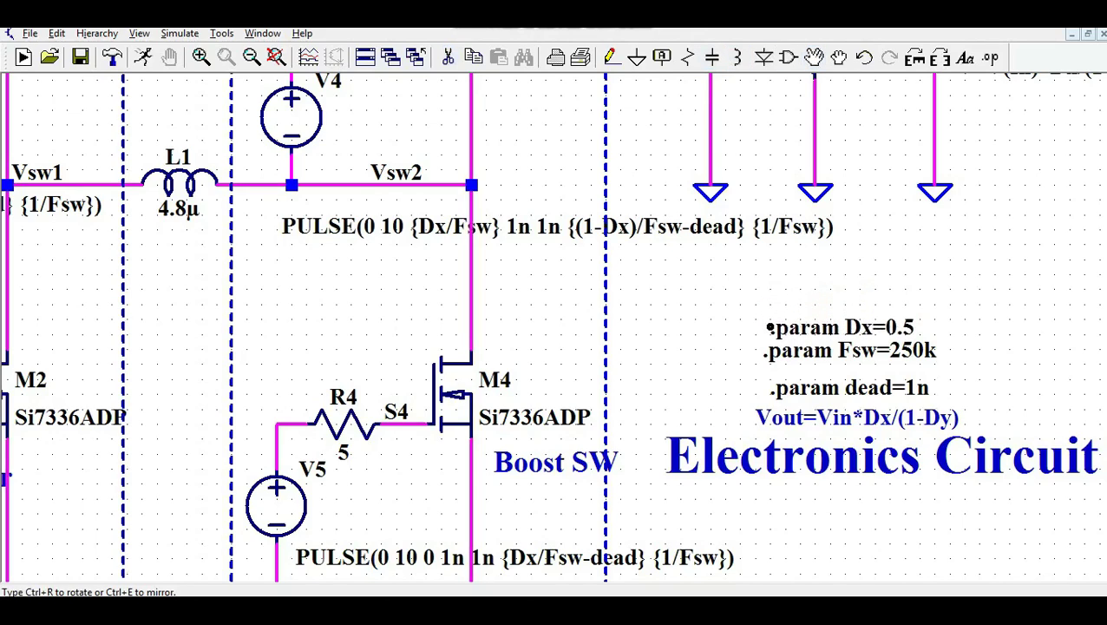
{"action": "left_click", "coordinate": [764, 320]}
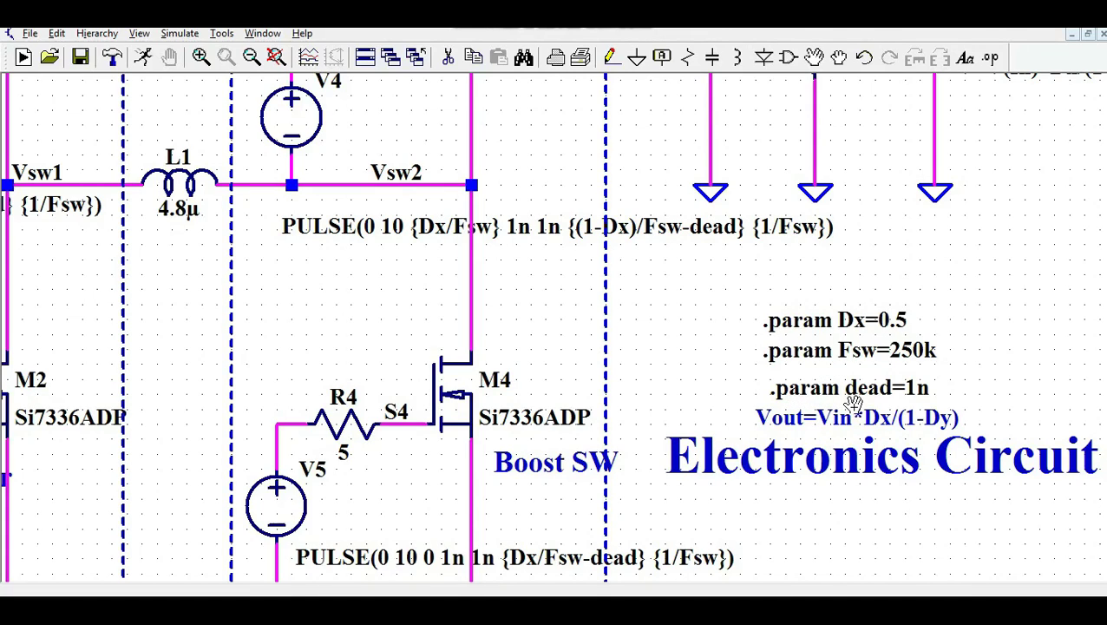
- Change the output voltage formula comment to Vout=Vin*Dx/(1-Dx)
{"action": "scroll", "coordinate": [854, 404], "scroll_direction": "down", "scroll_amount": 3}
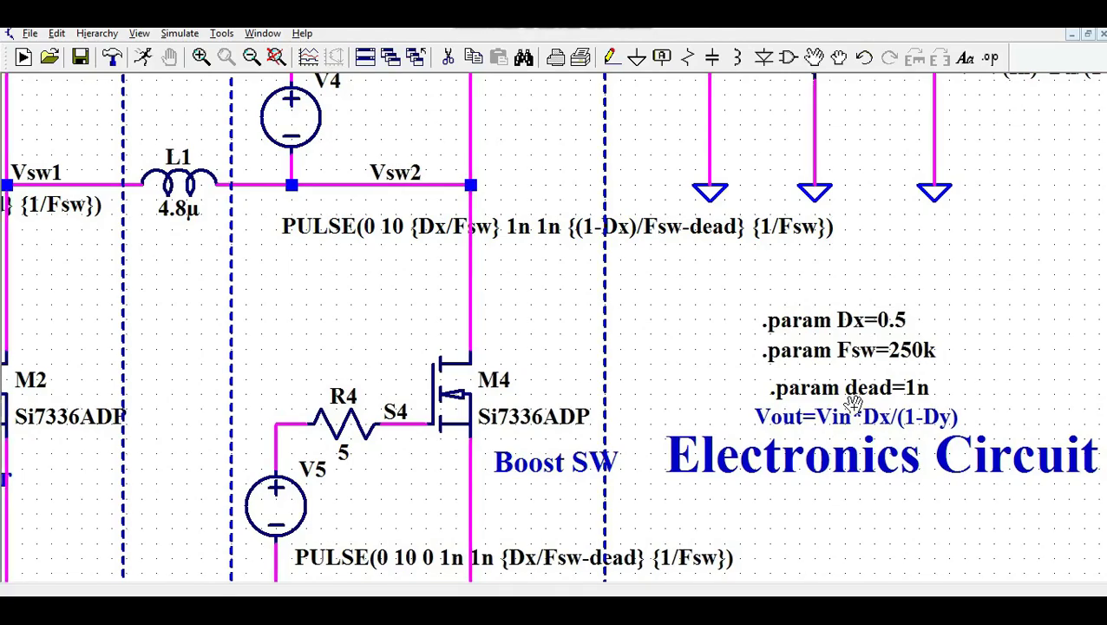
{"action": "scroll", "coordinate": [785, 392], "scroll_direction": "down", "scroll_amount": 3}
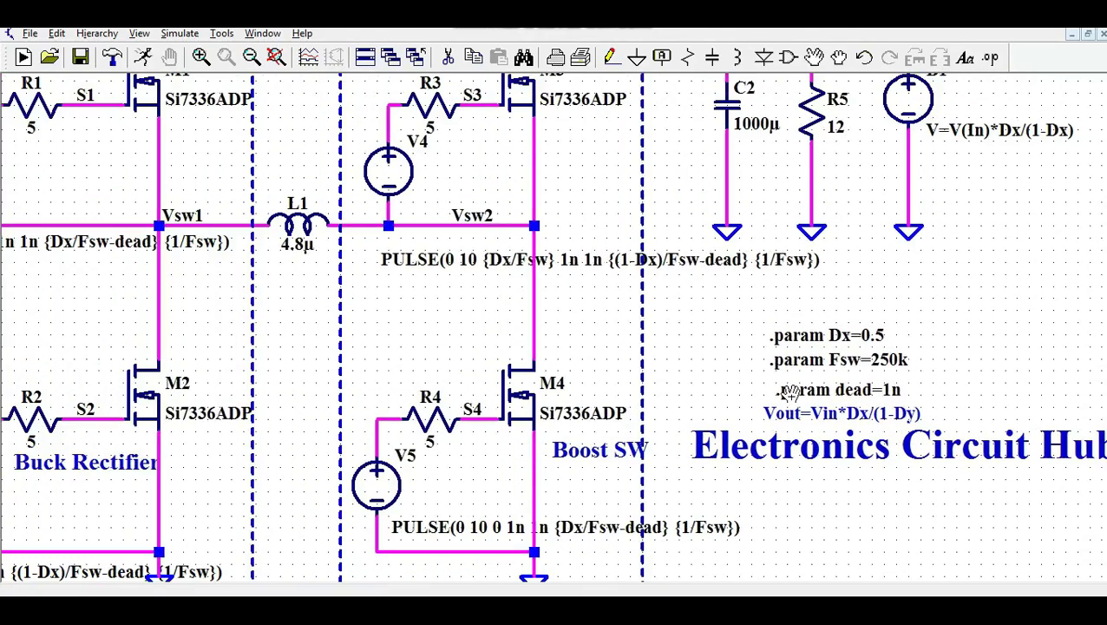
{"action": "scroll", "coordinate": [865, 433], "scroll_direction": "up", "scroll_amount": 3}
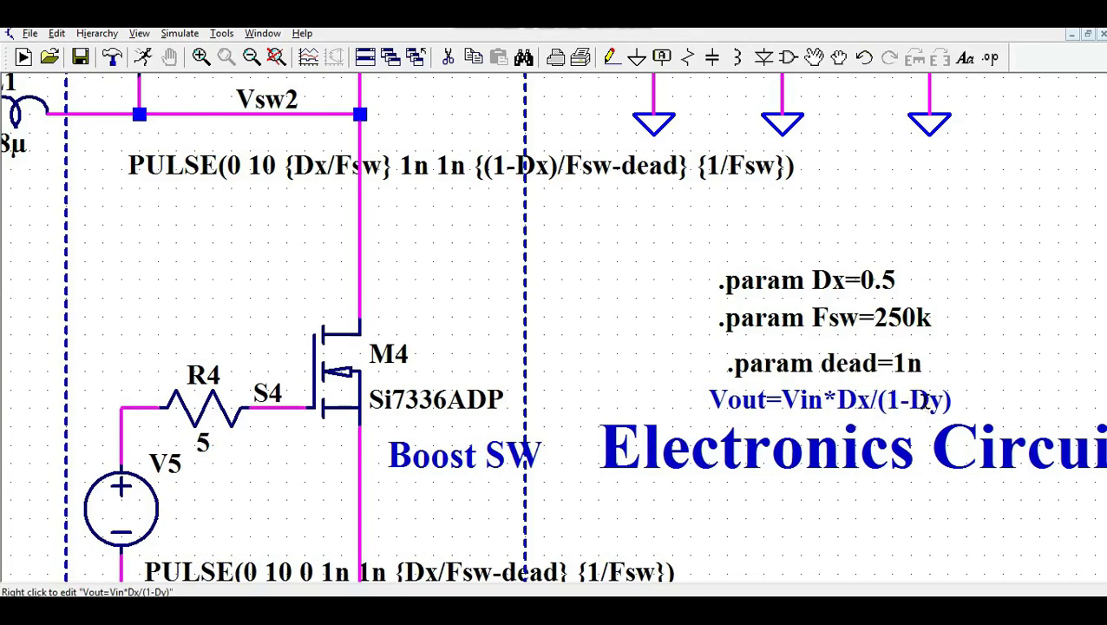
{"action": "right_click", "coordinate": [929, 408]}
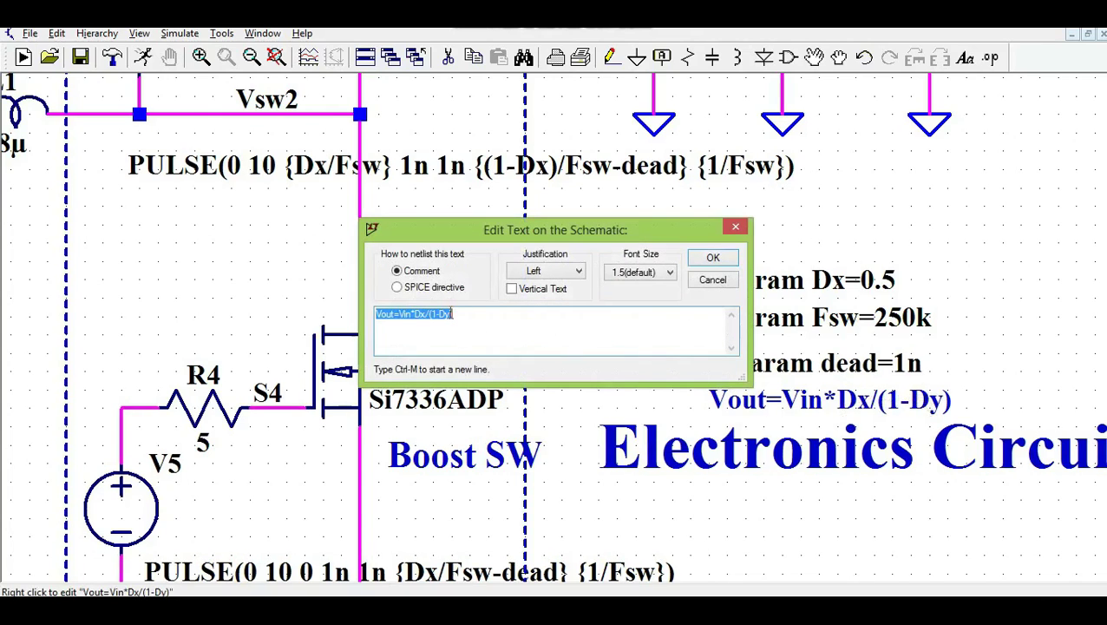
{"action": "left_click", "coordinate": [452, 314]}
{"action": "type", "text": "x)"}
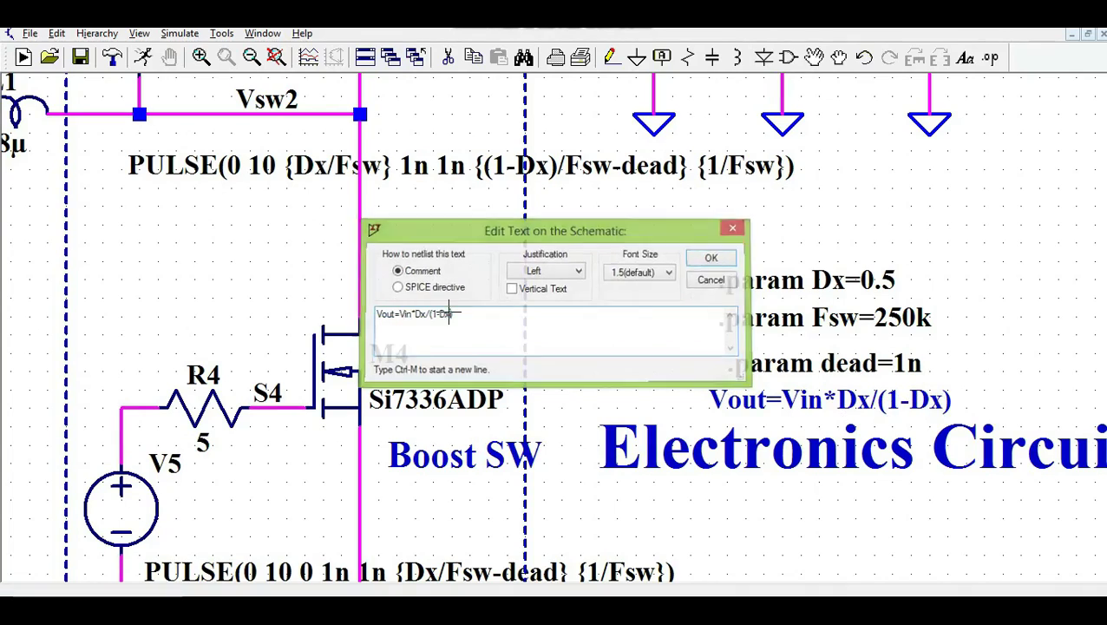
{"action": "key", "text": "Return"}
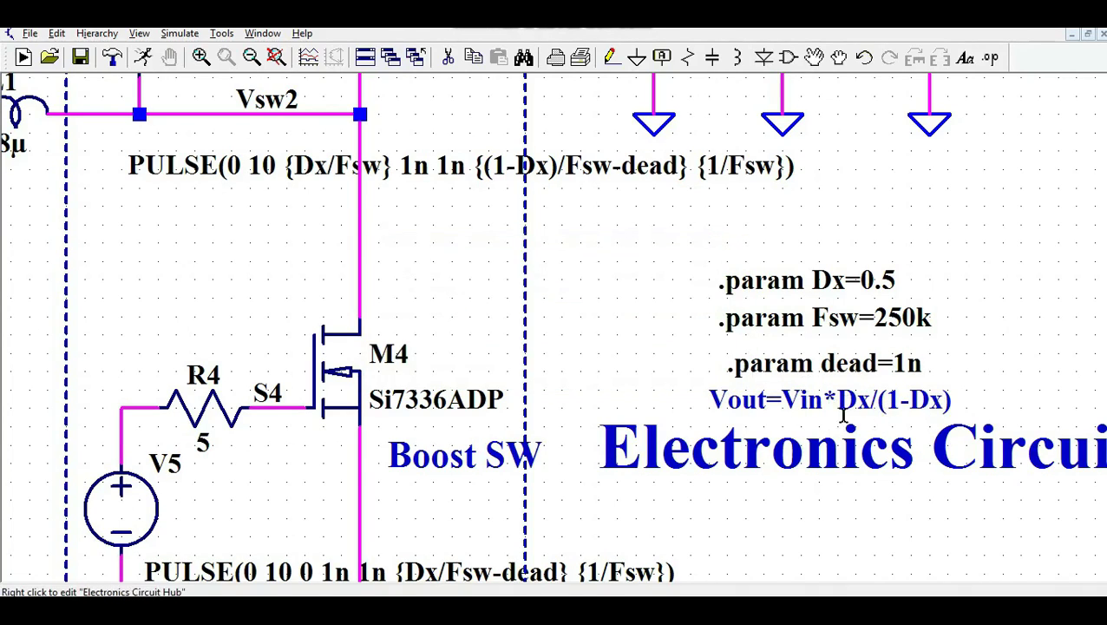
- Examine the on-time expression in gate source V1's pulse settings, and fit the whole schematic in view
{"action": "scroll", "coordinate": [785, 403], "scroll_direction": "down", "scroll_amount": 5}
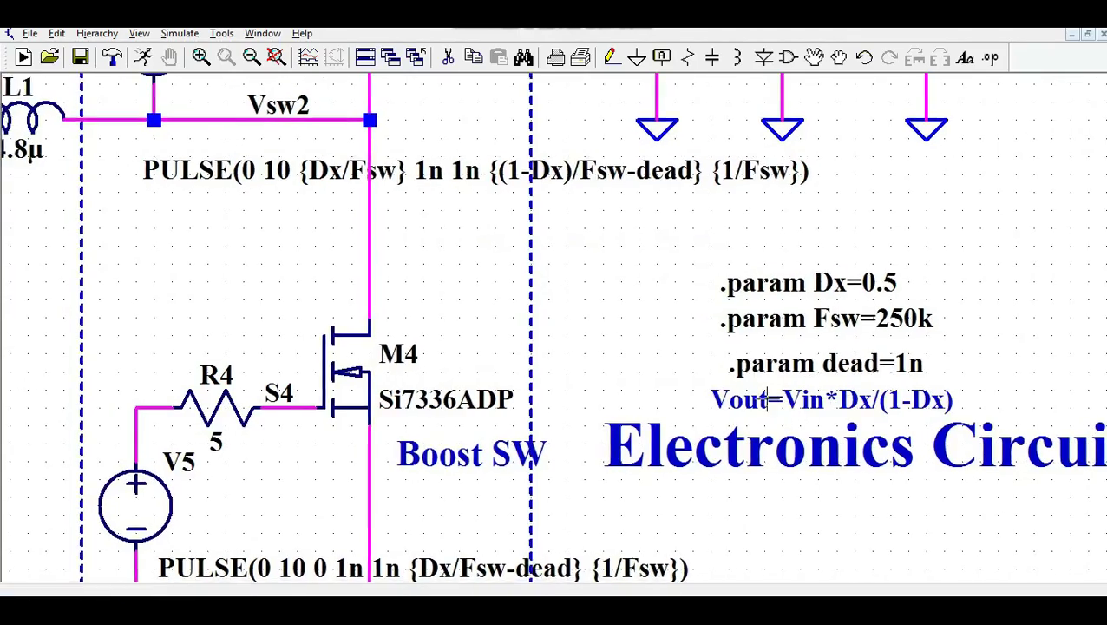
{"action": "scroll", "coordinate": [792, 401], "scroll_direction": "down", "scroll_amount": 2}
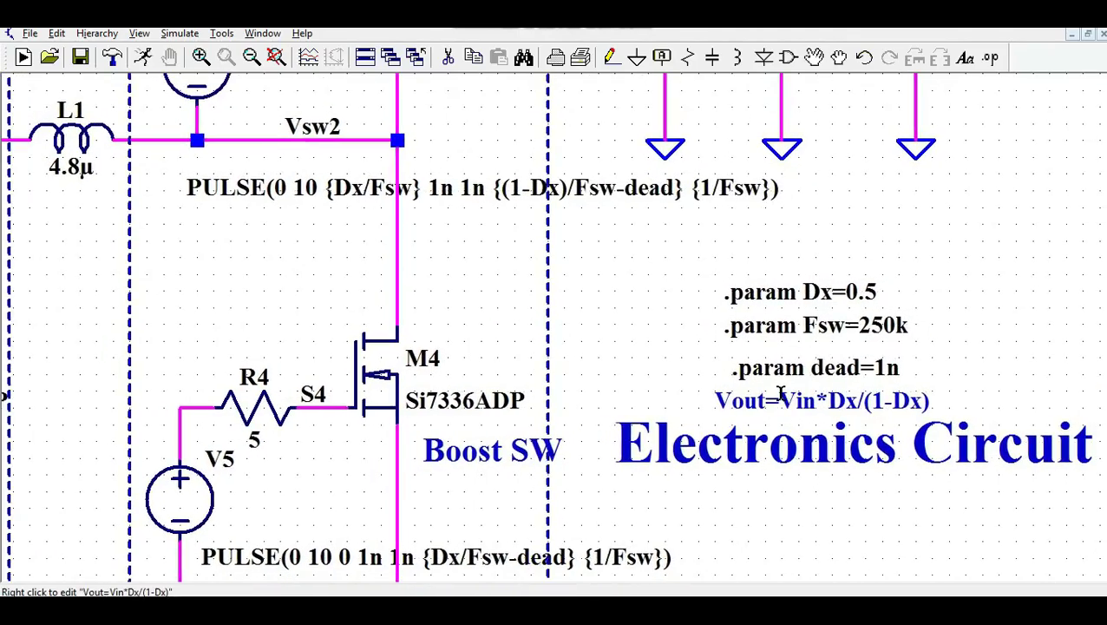
{"action": "scroll", "coordinate": [780, 392], "scroll_direction": "down", "scroll_amount": 8}
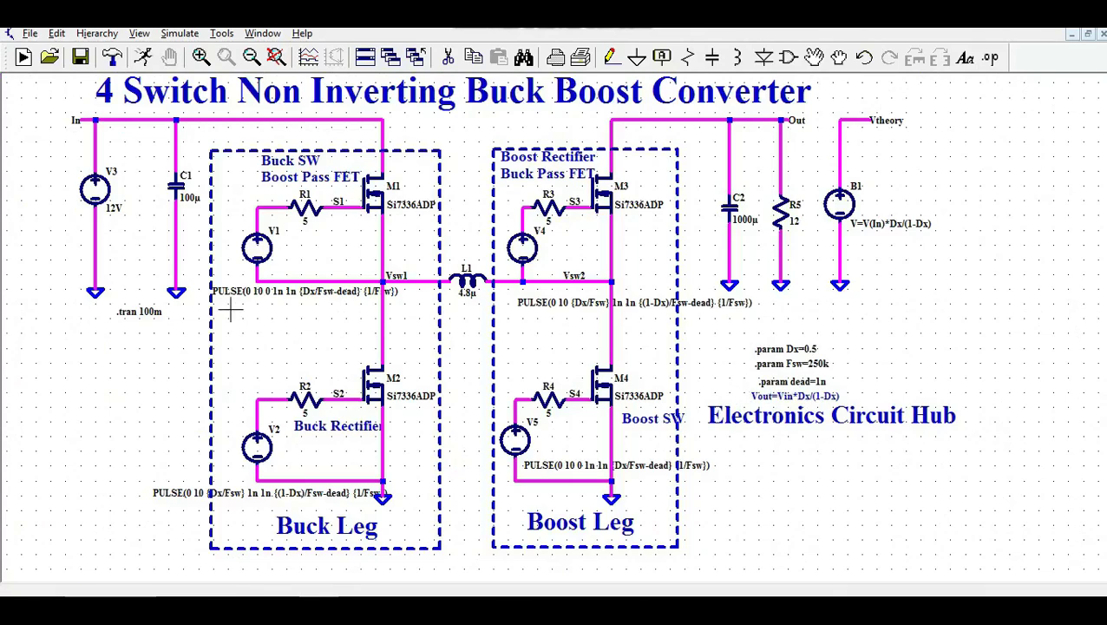
{"action": "scroll", "coordinate": [232, 251], "scroll_direction": "up", "scroll_amount": 3}
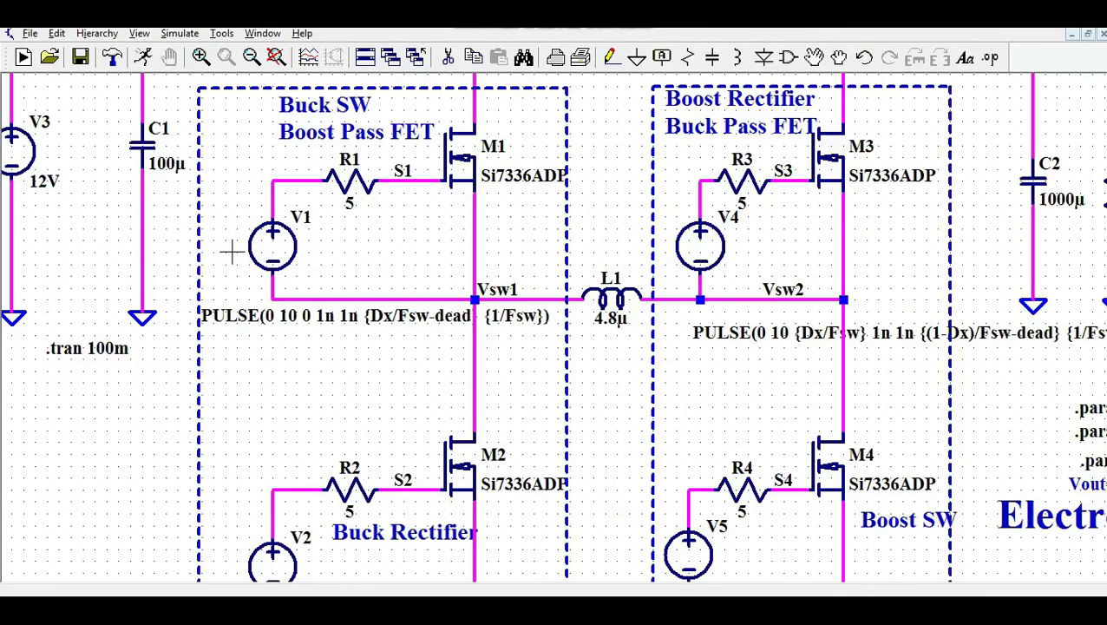
{"action": "right_click", "coordinate": [276, 248]}
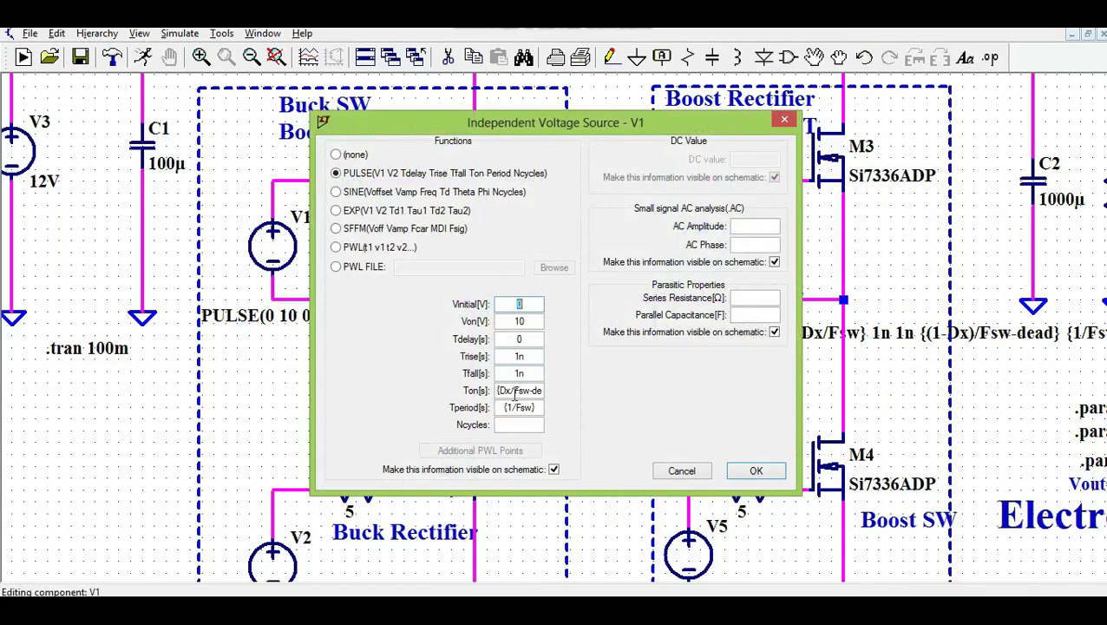
{"action": "left_click_drag", "start_coordinate": [497, 390], "coordinate": [560, 399]}
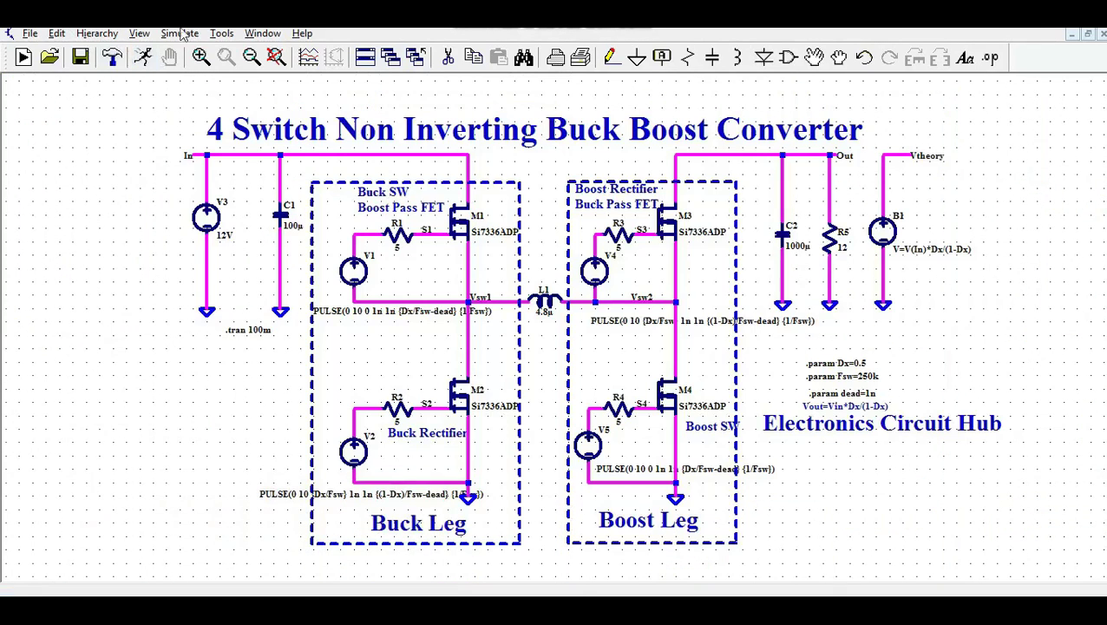
{"action": "left_click", "coordinate": [148, 33]}
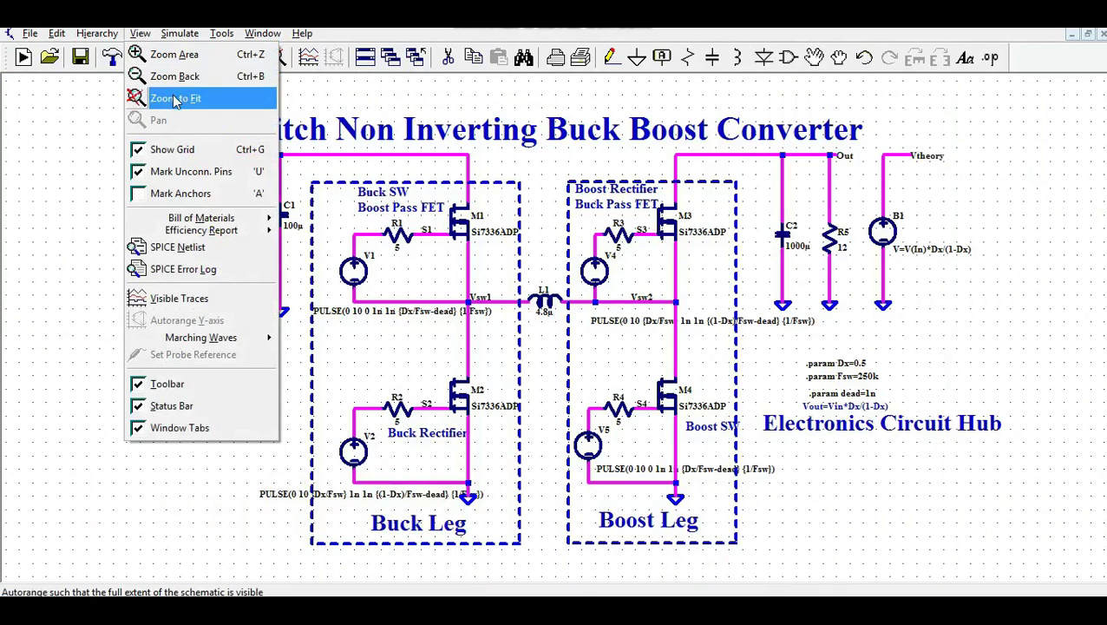
{"action": "left_click", "coordinate": [175, 100]}
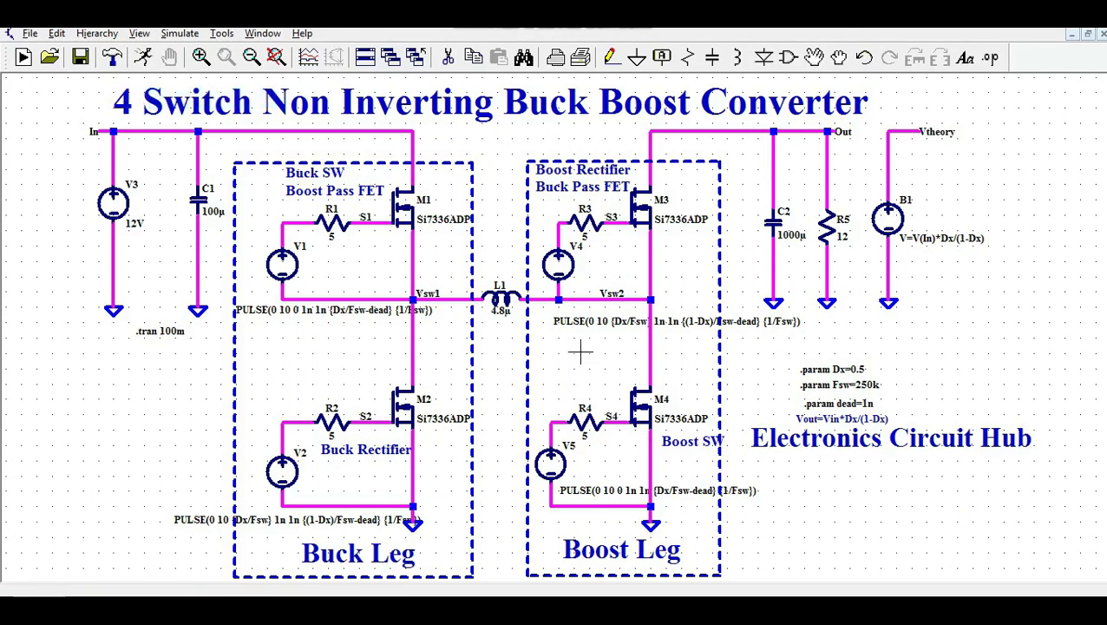
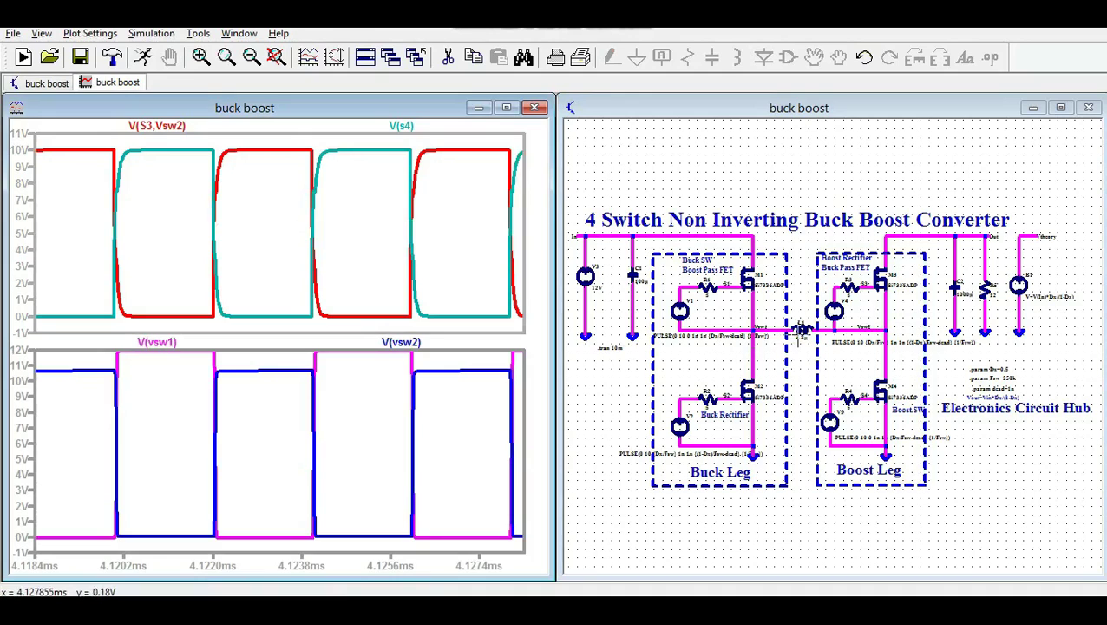
- Plot only inductor L1's current in the upper pane and delete the plot pane with the Vsw1 and Vsw2 voltages
{"action": "left_click", "coordinate": [800, 328]}
{"action": "left_click", "coordinate": [799, 328]}
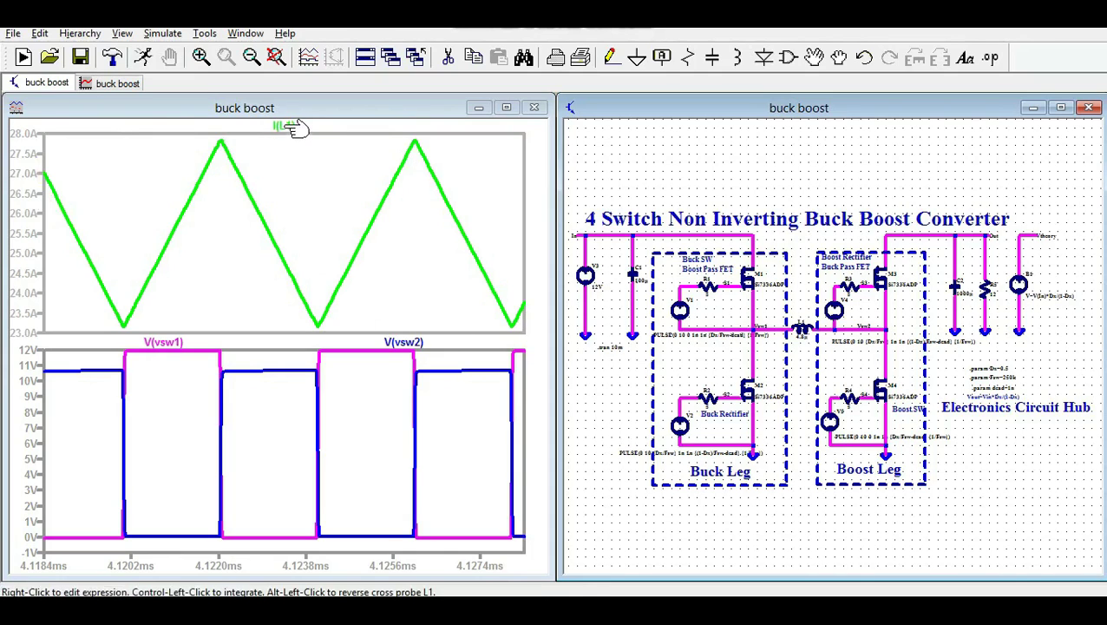
{"action": "right_click", "coordinate": [416, 343]}
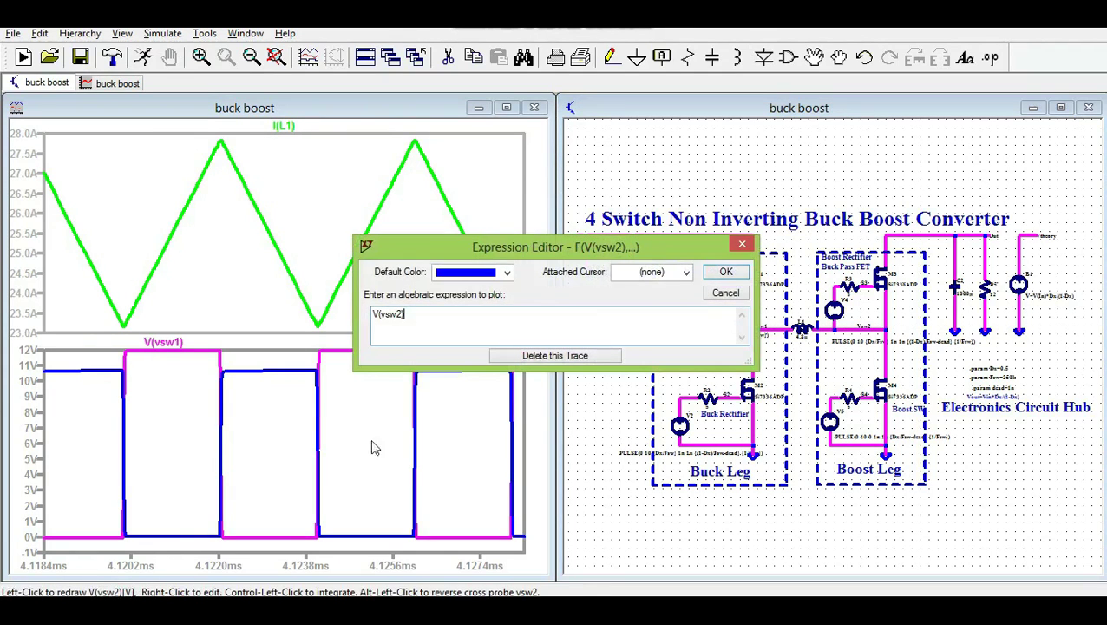
{"action": "left_click", "coordinate": [737, 270]}
{"action": "right_click", "coordinate": [306, 427]}
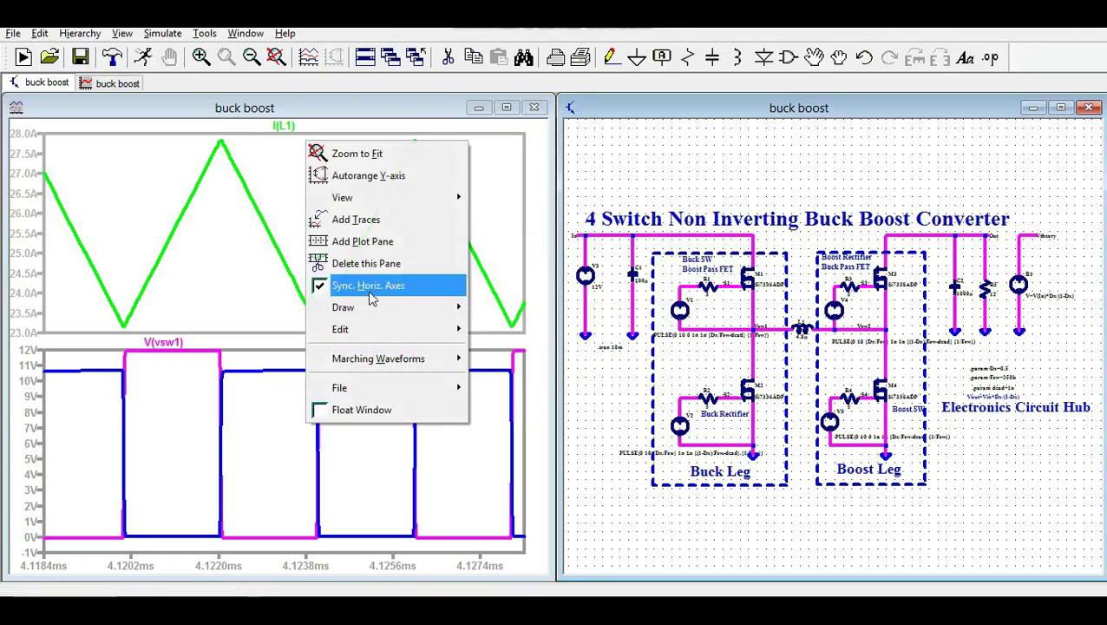
{"action": "left_click", "coordinate": [371, 265]}
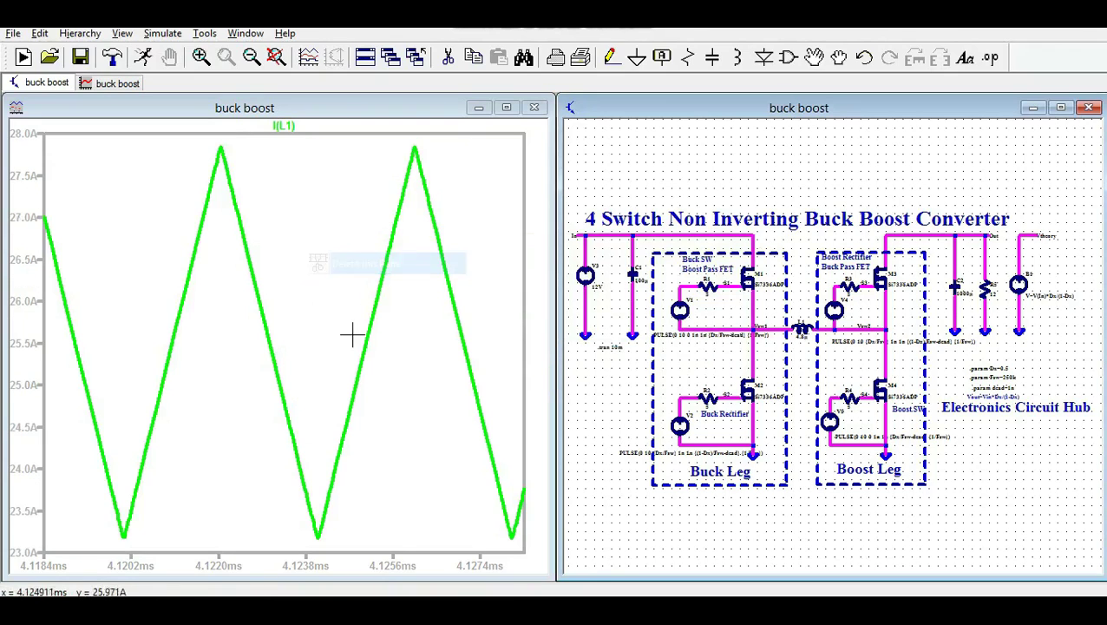
- Plot only the Out node voltage over the full simulation time and add the Vtheory voltage for comparison
{"action": "left_click", "coordinate": [959, 228]}
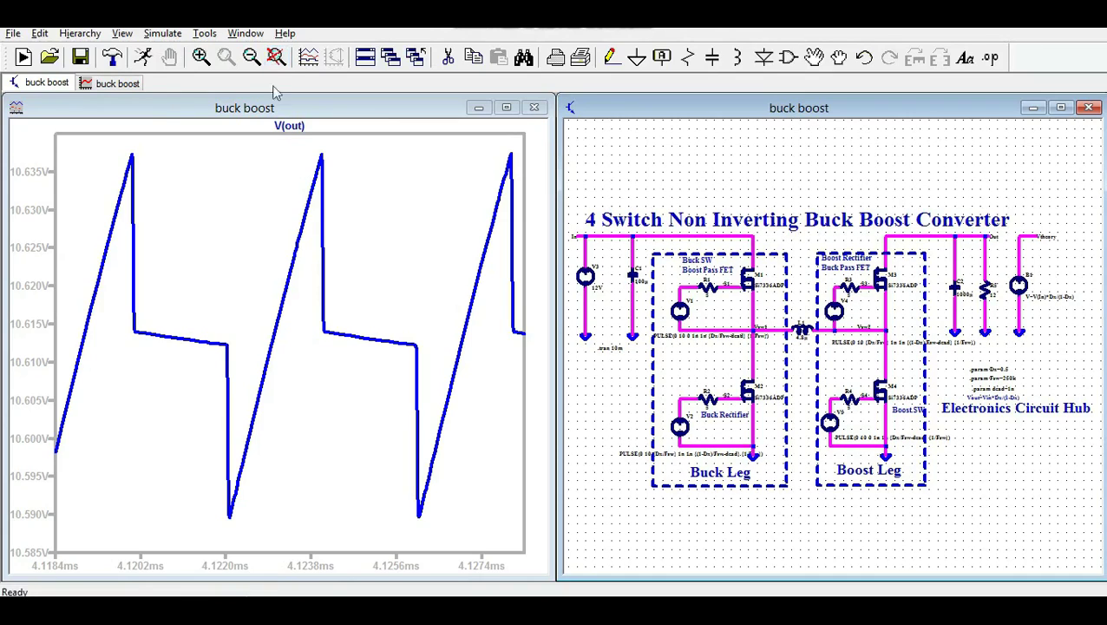
{"action": "left_click", "coordinate": [275, 56]}
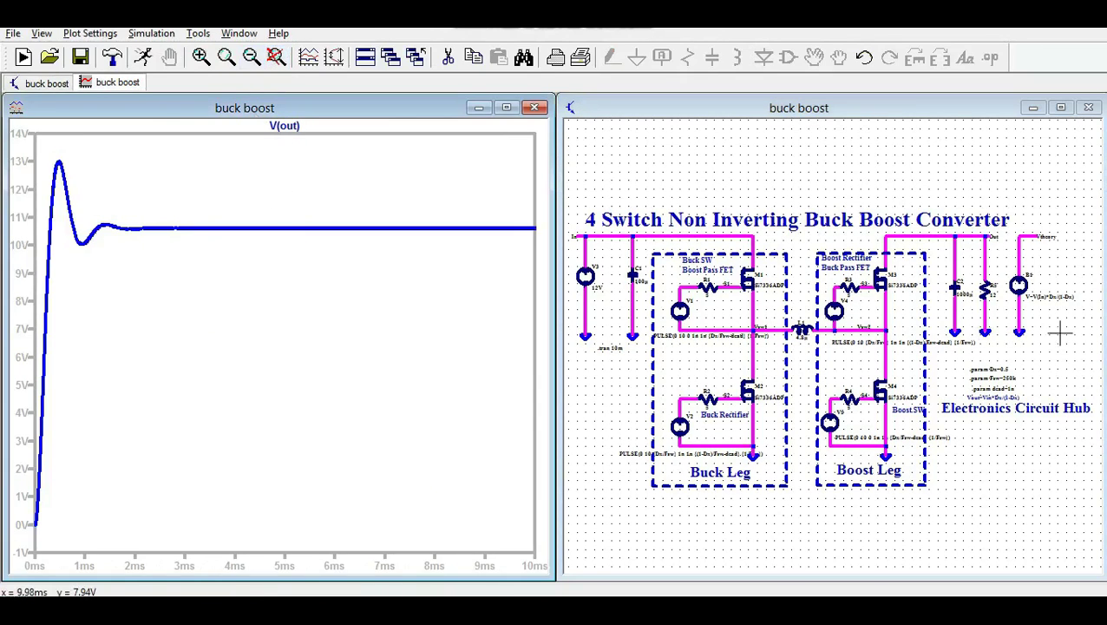
{"action": "left_click", "coordinate": [1027, 235]}
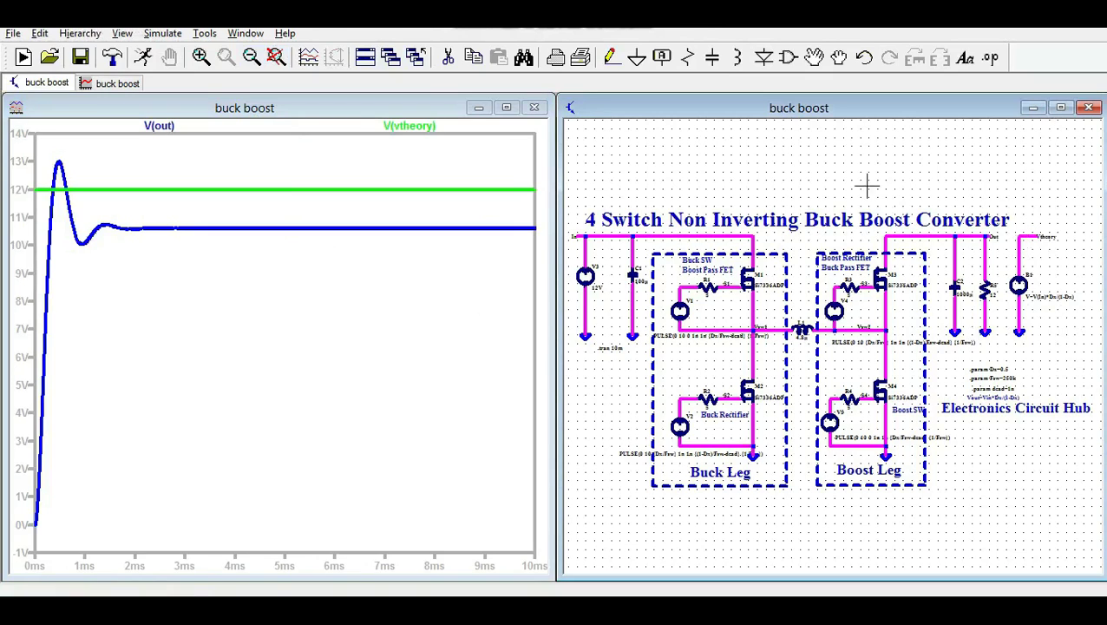
- Examine the duty cycle, switching frequency and dead-time parameters together with the output voltage formula on the schematic
{"action": "scroll", "coordinate": [1052, 379], "scroll_direction": "up", "scroll_amount": 1}
{"action": "scroll", "coordinate": [1049, 378], "scroll_direction": "up", "scroll_amount": 2}
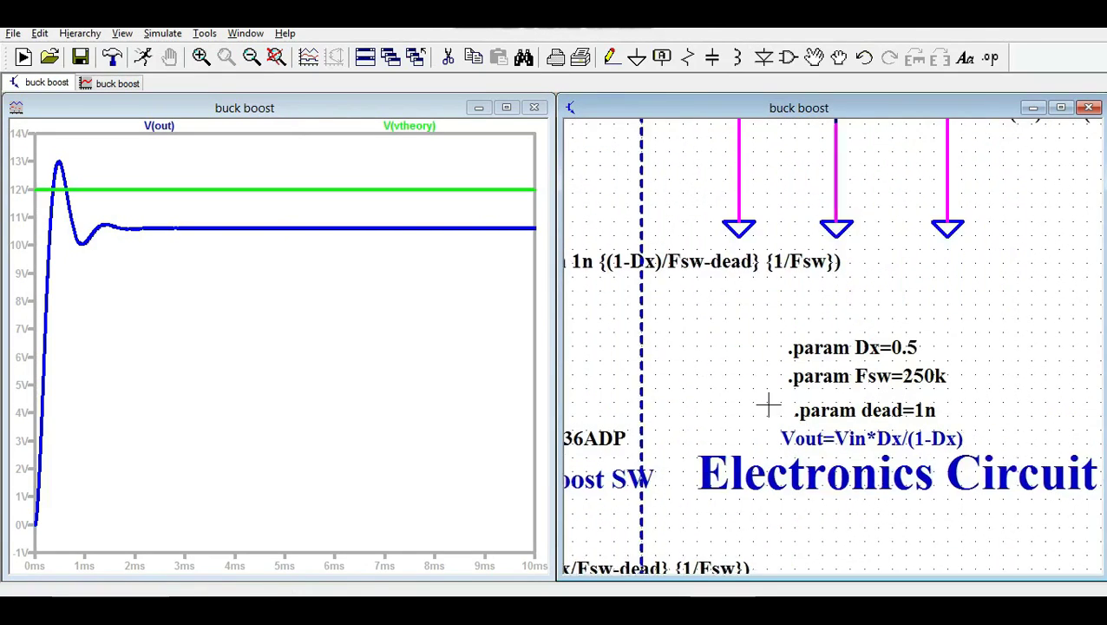
{"action": "scroll", "coordinate": [719, 397], "scroll_direction": "up", "scroll_amount": 2}
{"action": "scroll", "coordinate": [686, 381], "scroll_direction": "down", "scroll_amount": 1}
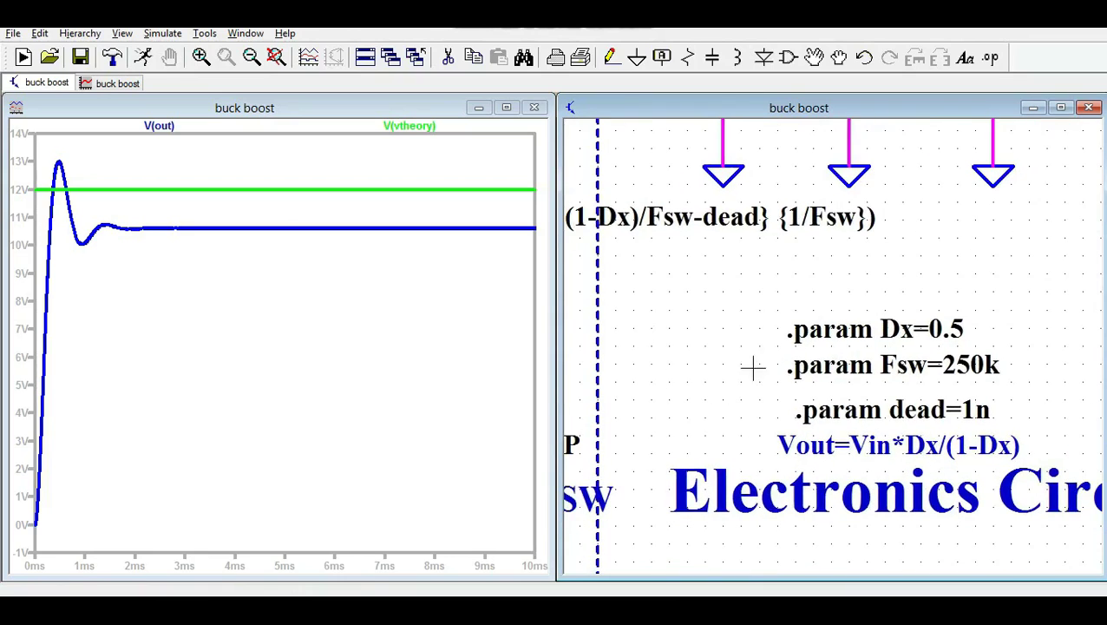
{"action": "scroll", "coordinate": [697, 388], "scroll_direction": "down", "scroll_amount": 3}
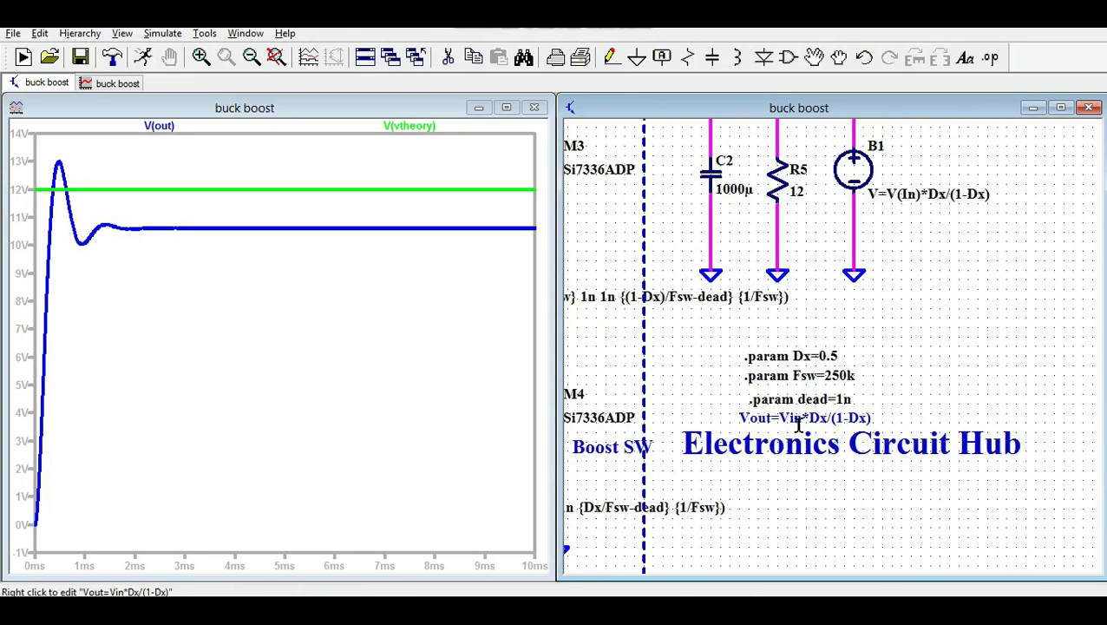
- Set the duty cycle parameter Dx to 0.1, then rerun the simulation and stop it once the output voltage has settled
{"action": "scroll", "coordinate": [798, 424], "scroll_direction": "down", "scroll_amount": 1}
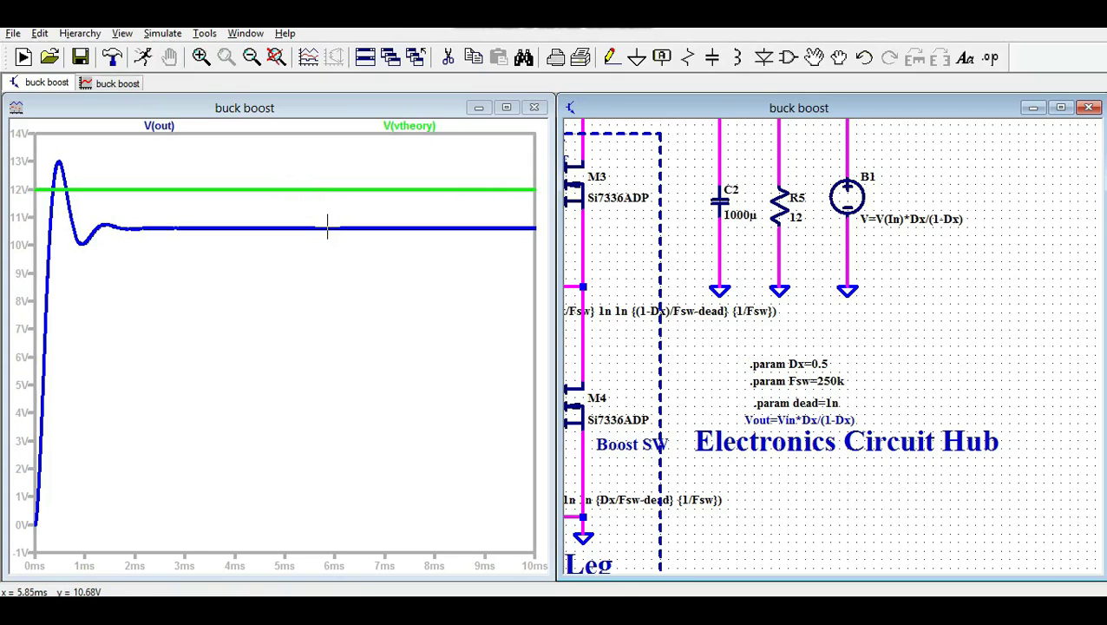
{"action": "scroll", "coordinate": [774, 195], "scroll_direction": "down", "scroll_amount": 3}
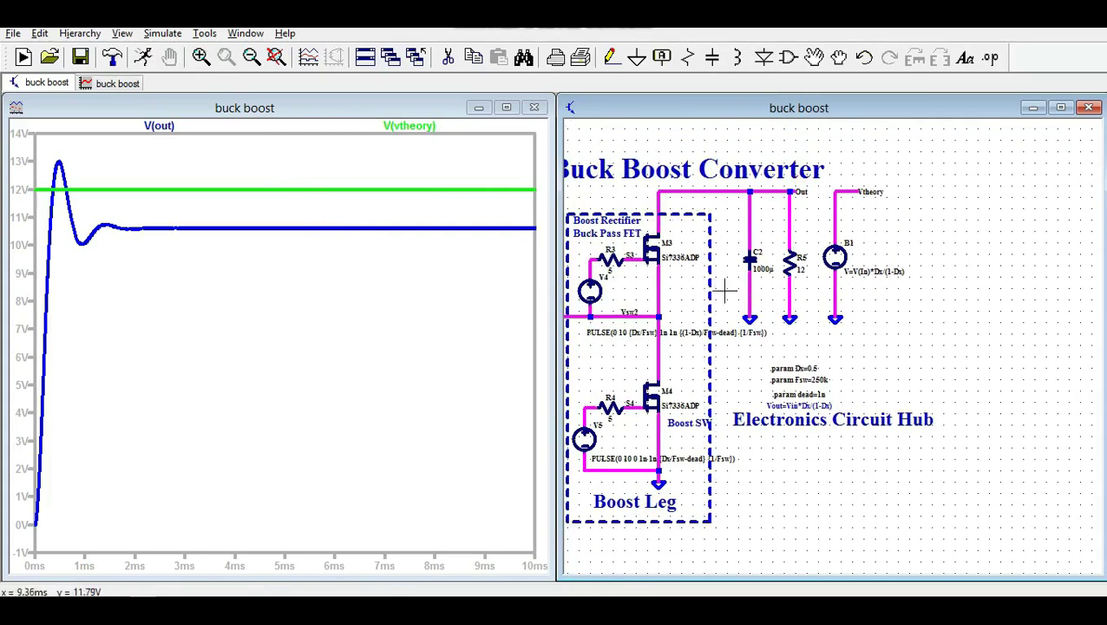
{"action": "left_click_drag", "start_coordinate": [828, 343], "coordinate": [1054, 336]}
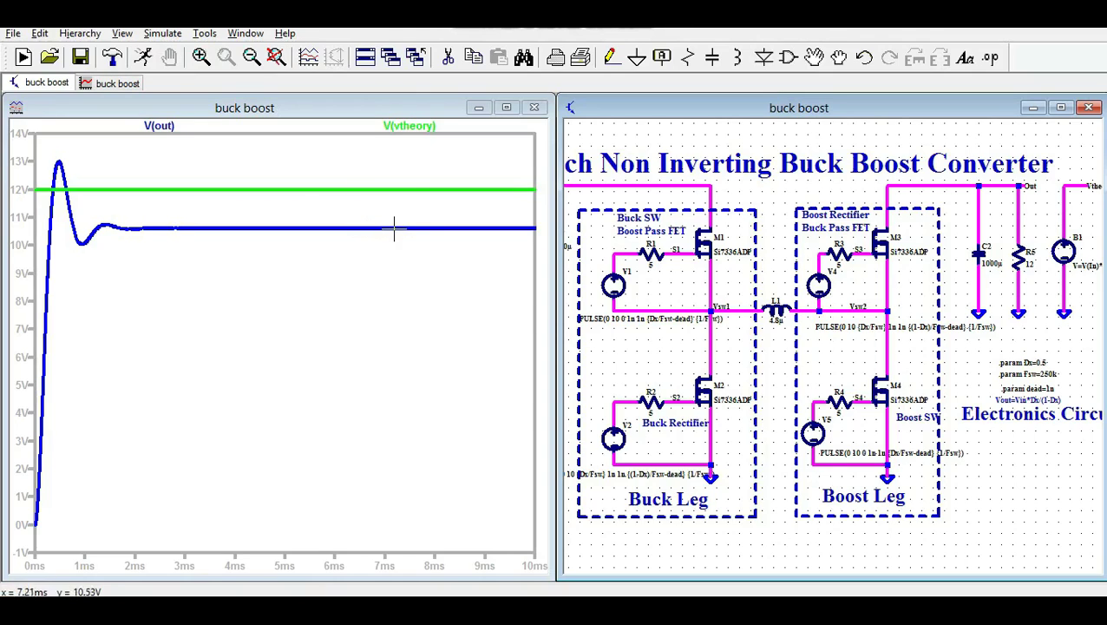
{"action": "scroll", "coordinate": [659, 321], "scroll_direction": "down", "scroll_amount": 1}
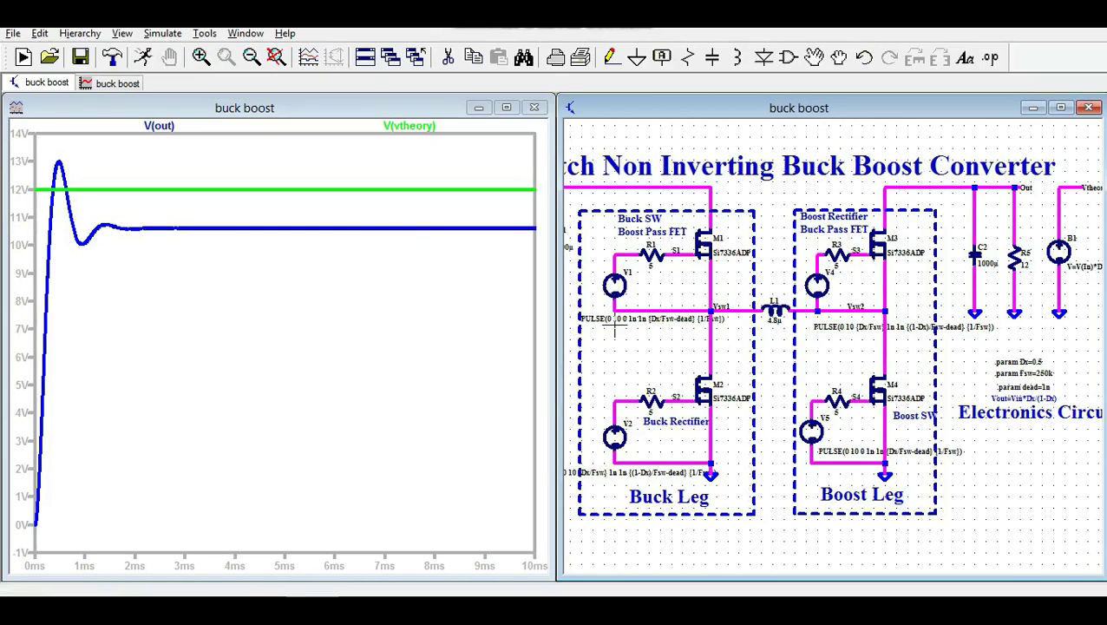
{"action": "left_click_drag", "start_coordinate": [977, 362], "coordinate": [879, 364]}
{"action": "scroll", "coordinate": [936, 387], "scroll_direction": "up", "scroll_amount": 2}
{"action": "scroll", "coordinate": [937, 389], "scroll_direction": "up", "scroll_amount": 2}
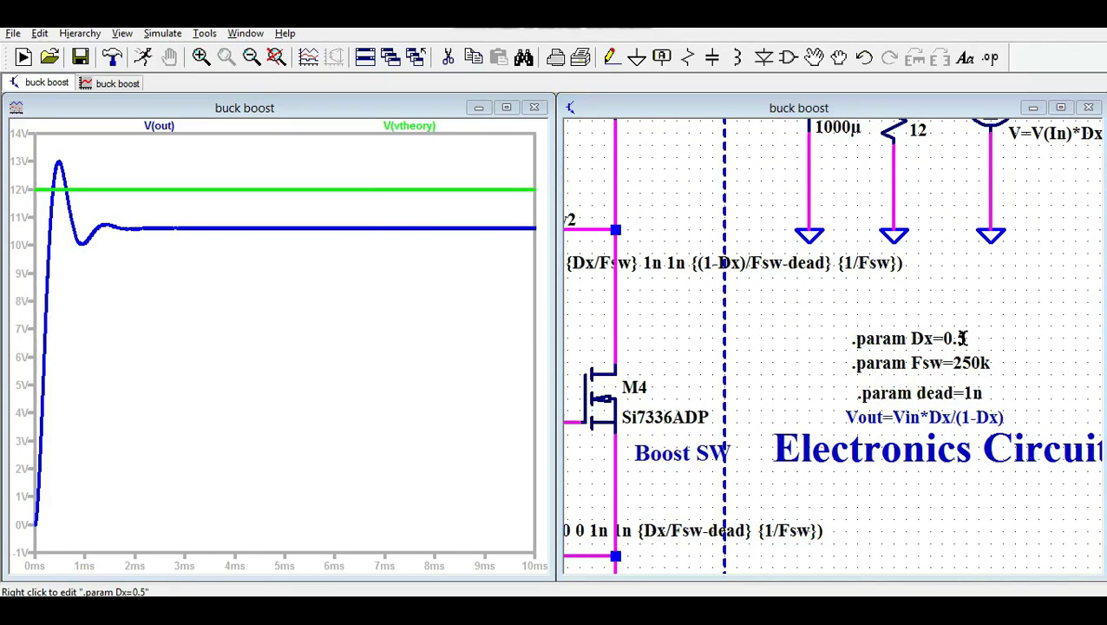
{"action": "right_click", "coordinate": [961, 338]}
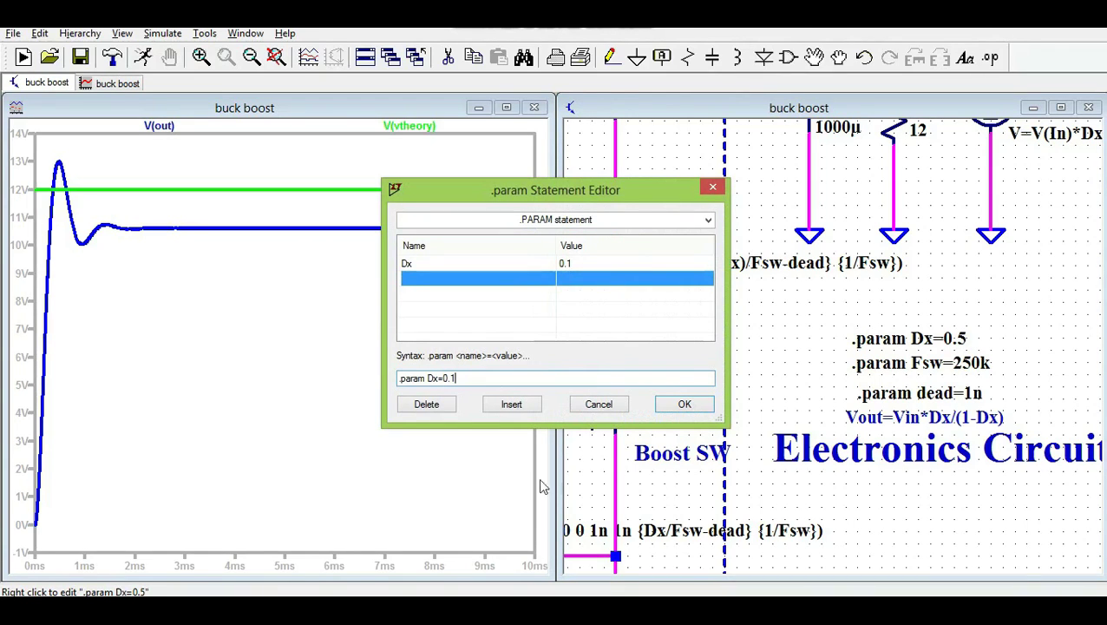
{"action": "left_click", "coordinate": [684, 404]}
{"action": "left_click", "coordinate": [380, 333]}
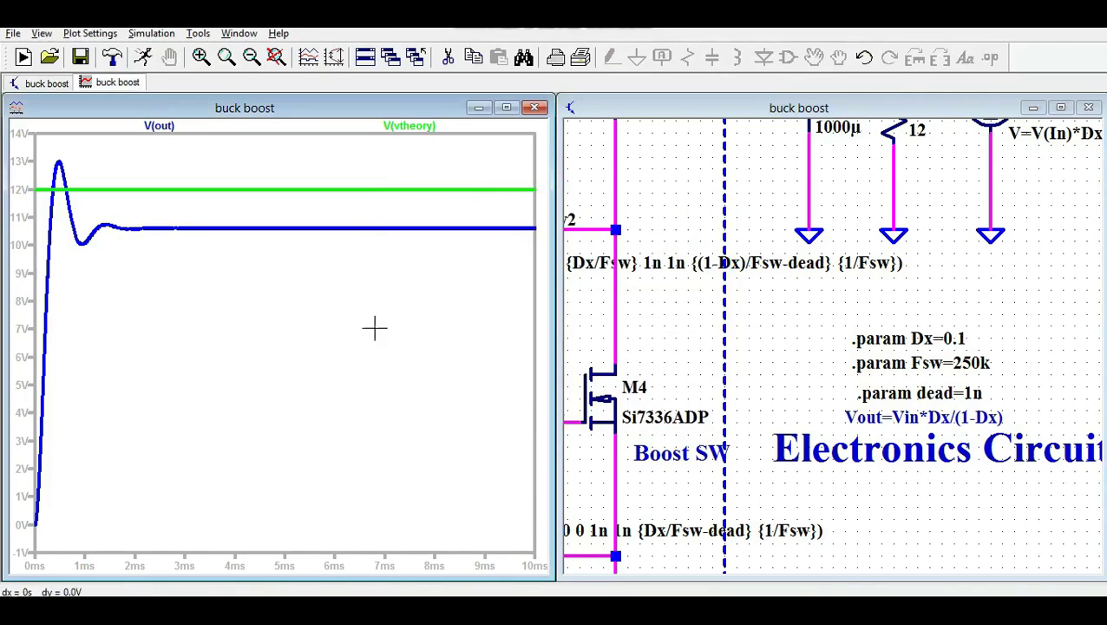
{"action": "left_click", "coordinate": [143, 57]}
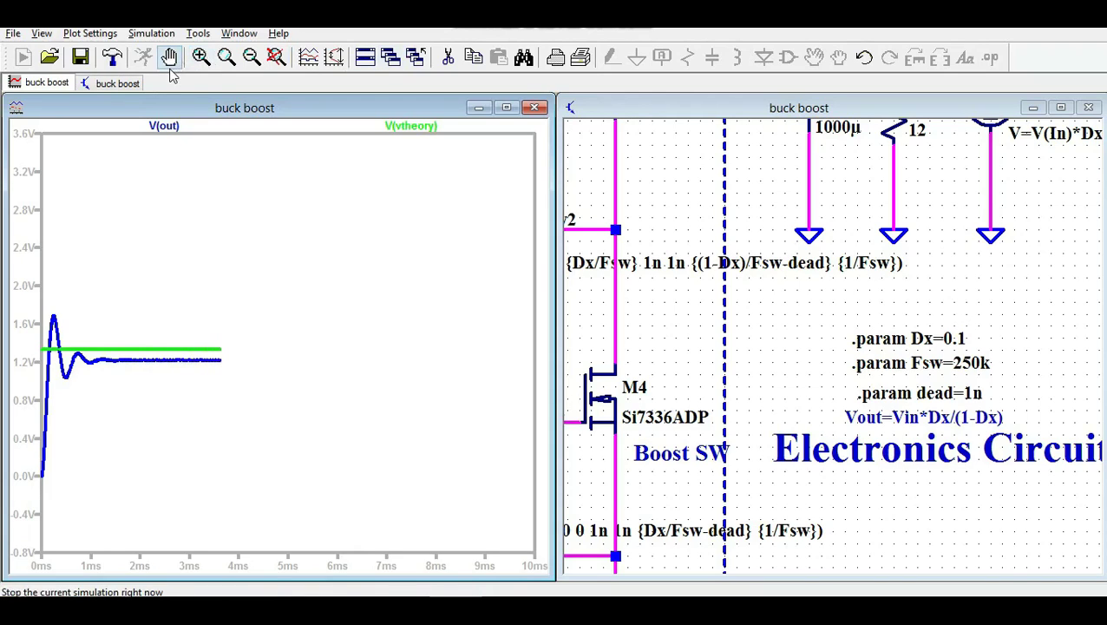
{"action": "left_click", "coordinate": [170, 57]}
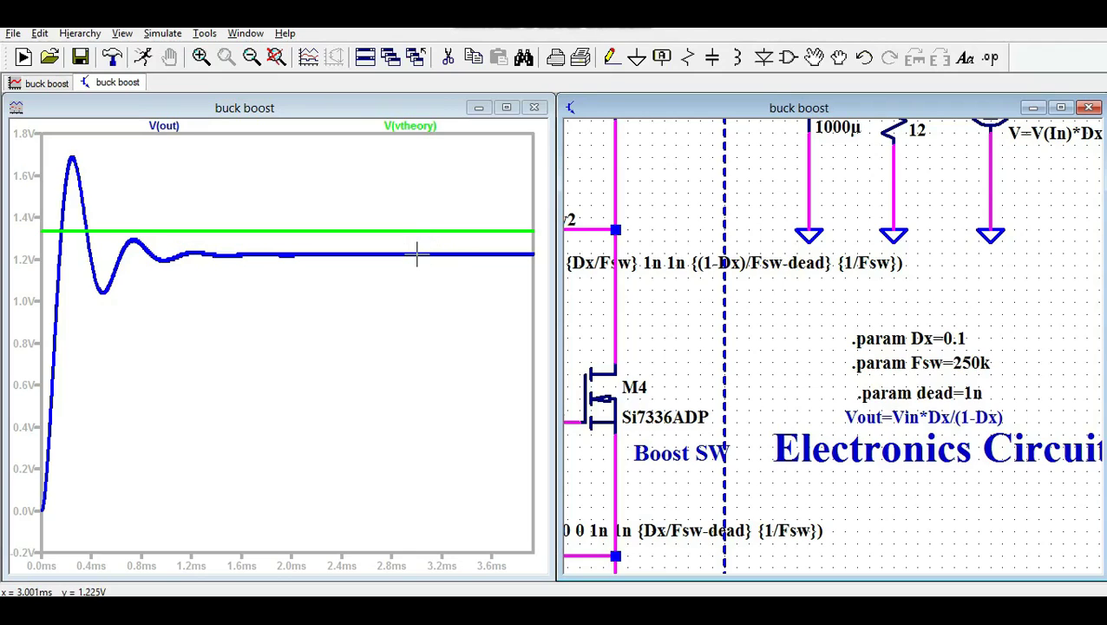
- Set the duty cycle parameter Dx to 0.9 and simulate again, halting the run once the output voltage levels off
{"action": "right_click", "coordinate": [961, 338]}
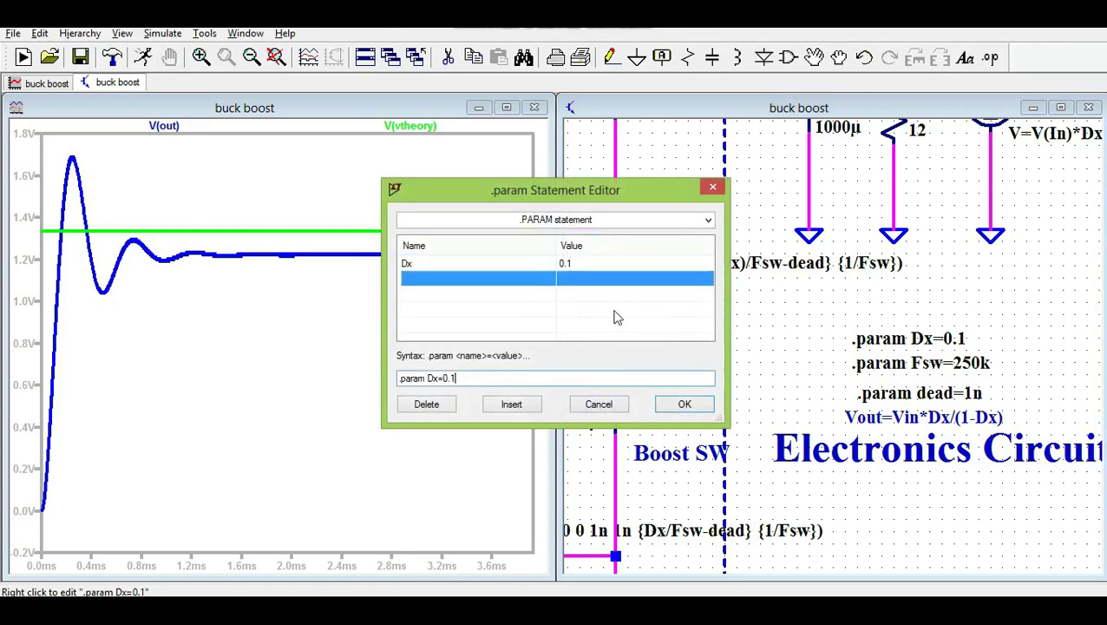
{"action": "left_click_drag", "start_coordinate": [450, 378], "coordinate": [477, 380]}
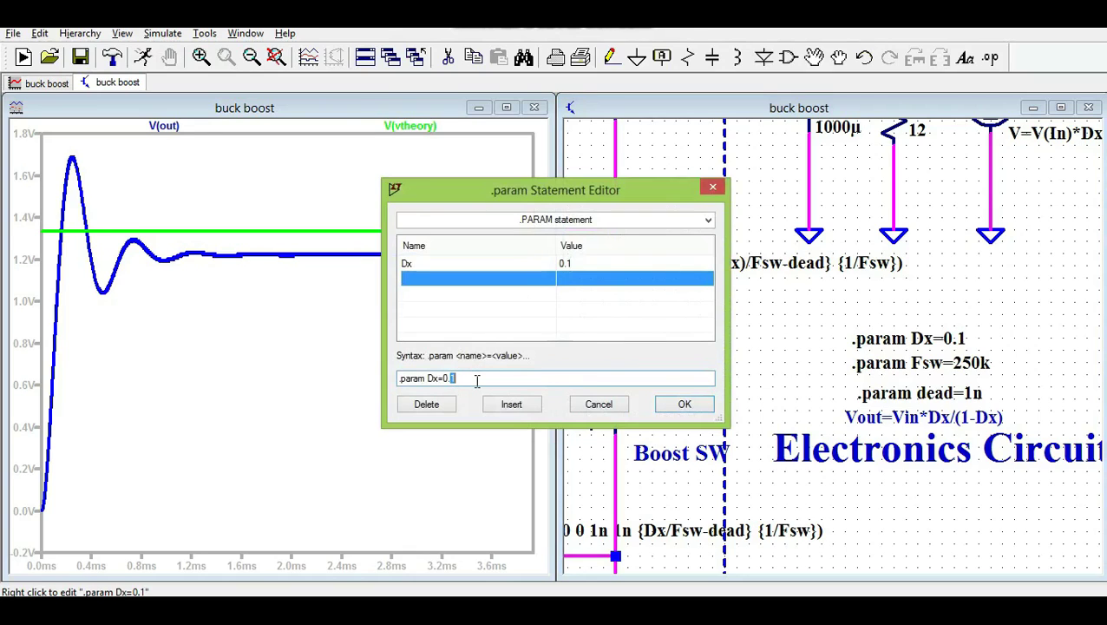
{"action": "type", "text": "9"}
{"action": "key", "text": "Return"}
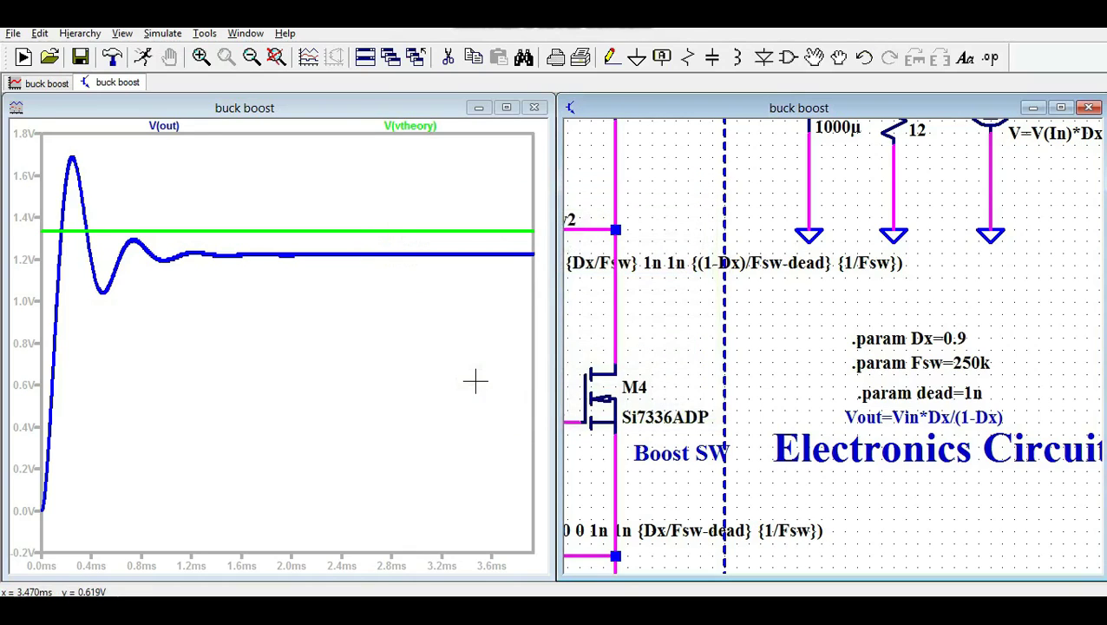
{"action": "left_click", "coordinate": [142, 57]}
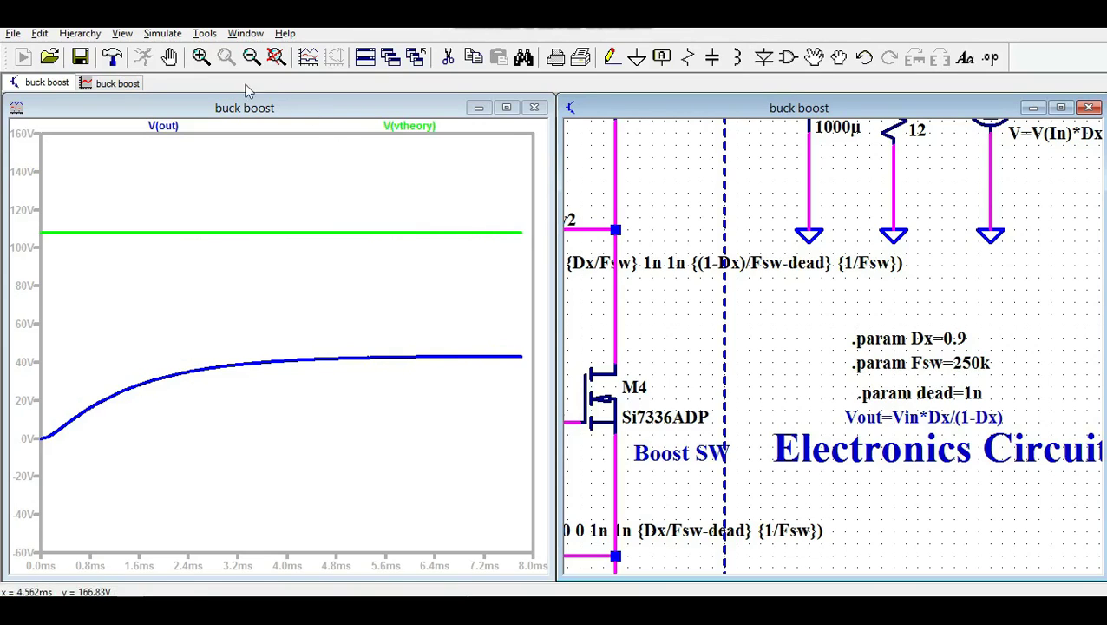
{"action": "left_click", "coordinate": [163, 63]}
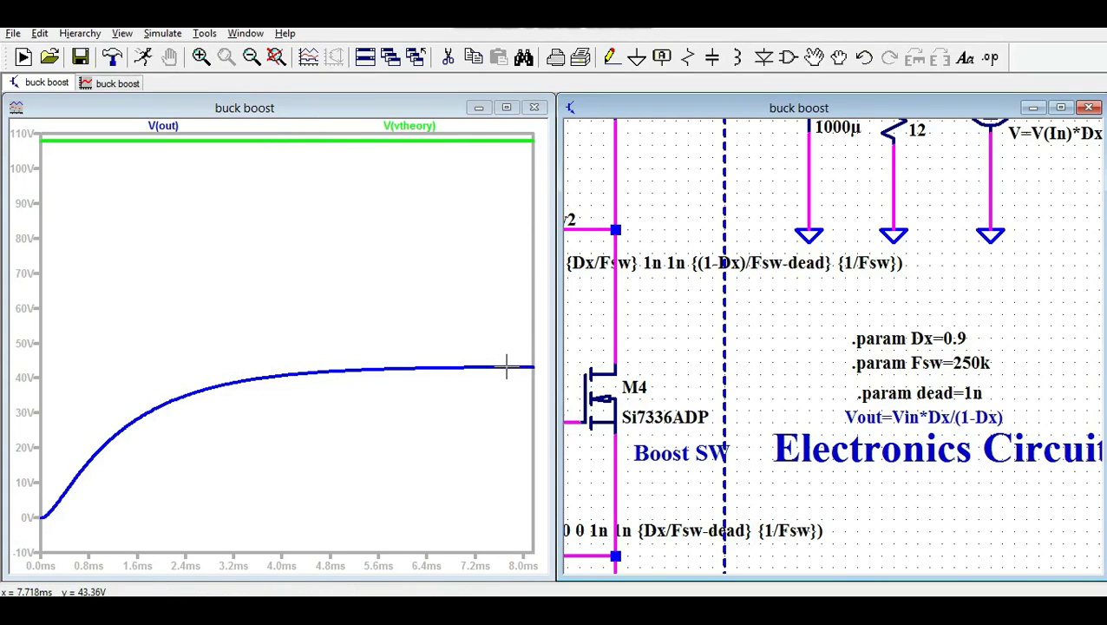
- Set the duty cycle parameter Dx to 0.7 and rerun the simulation until the output voltage is steady, stopping it early
{"action": "right_click", "coordinate": [957, 337]}
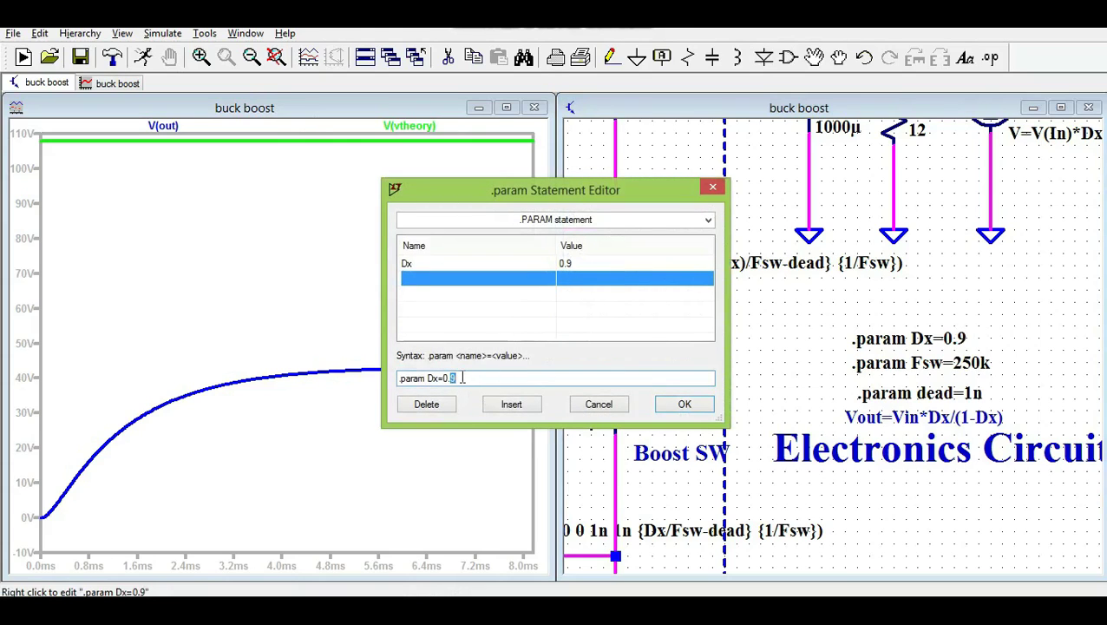
{"action": "key", "text": "BackSpace"}
{"action": "key", "text": "Return"}
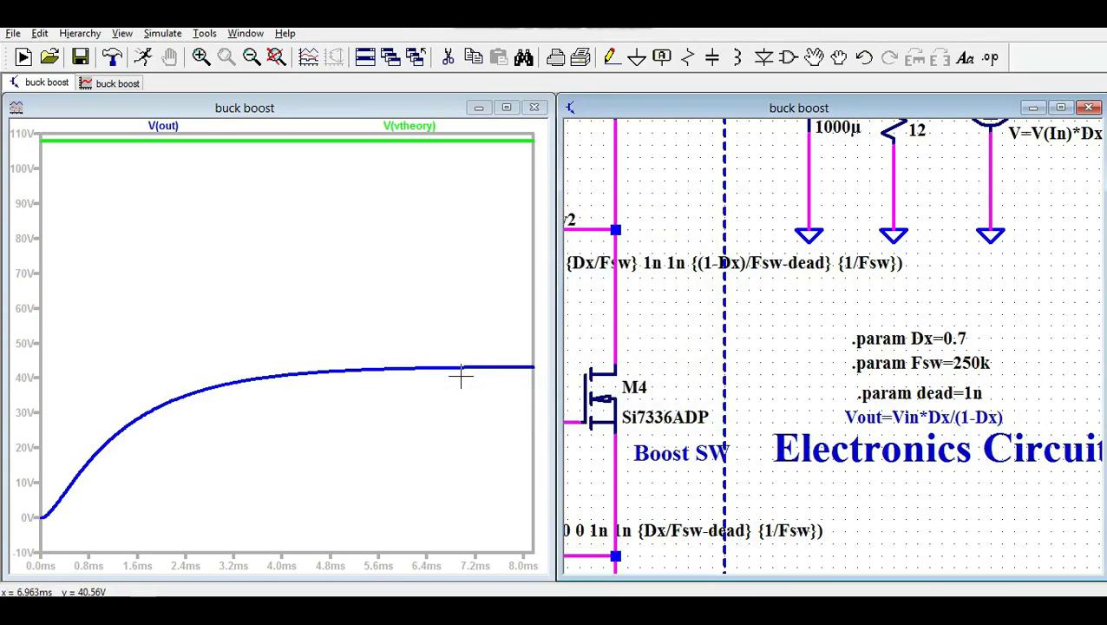
{"action": "left_click", "coordinate": [146, 58]}
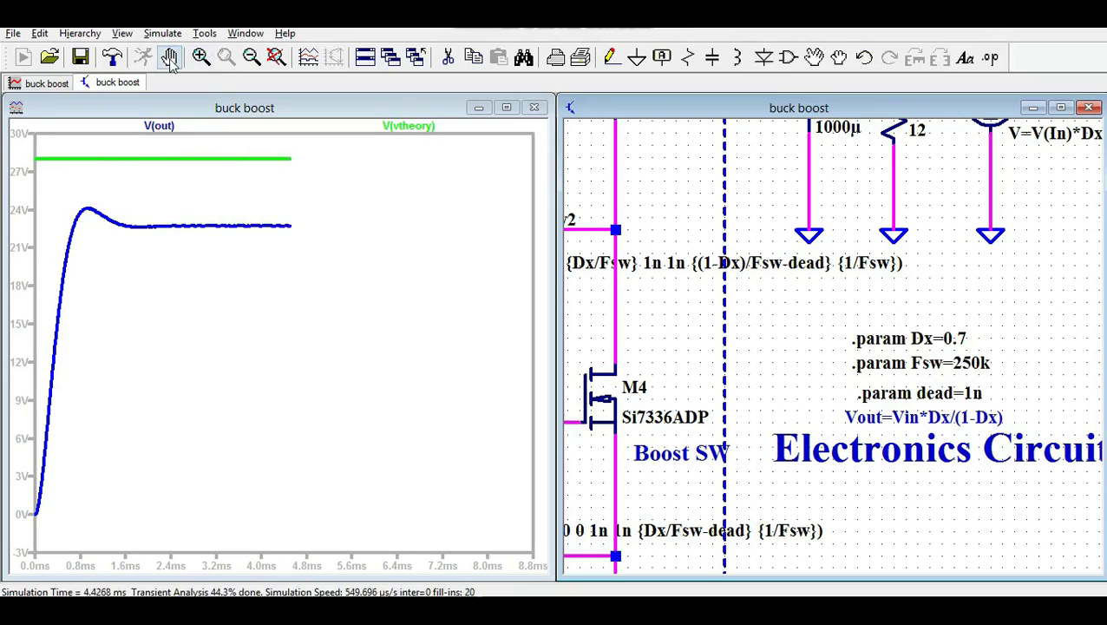
{"action": "left_click", "coordinate": [170, 60]}
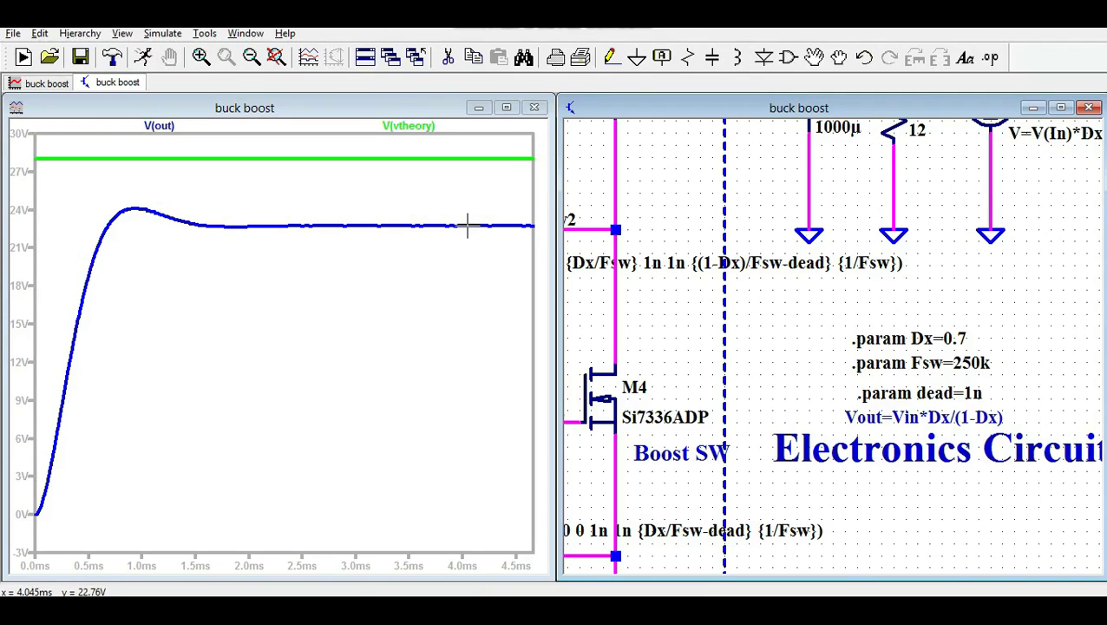
- Set the duty cycle parameter Dx back to 0.5 and run the full 10 ms simulation
{"action": "scroll", "coordinate": [786, 370], "scroll_direction": "down", "scroll_amount": 1}
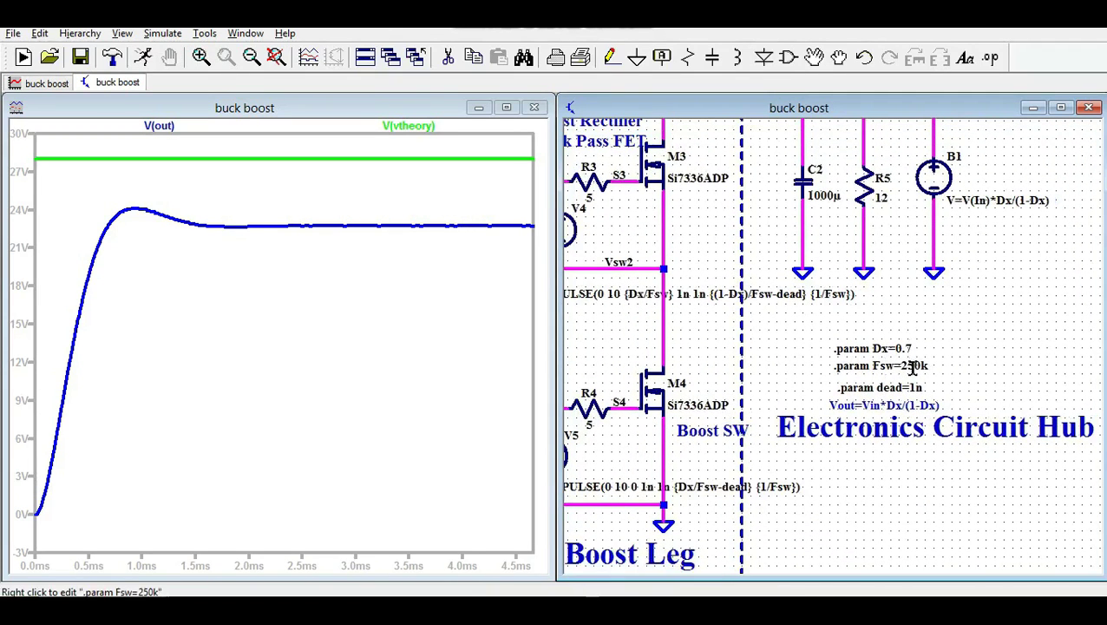
{"action": "right_click", "coordinate": [907, 347]}
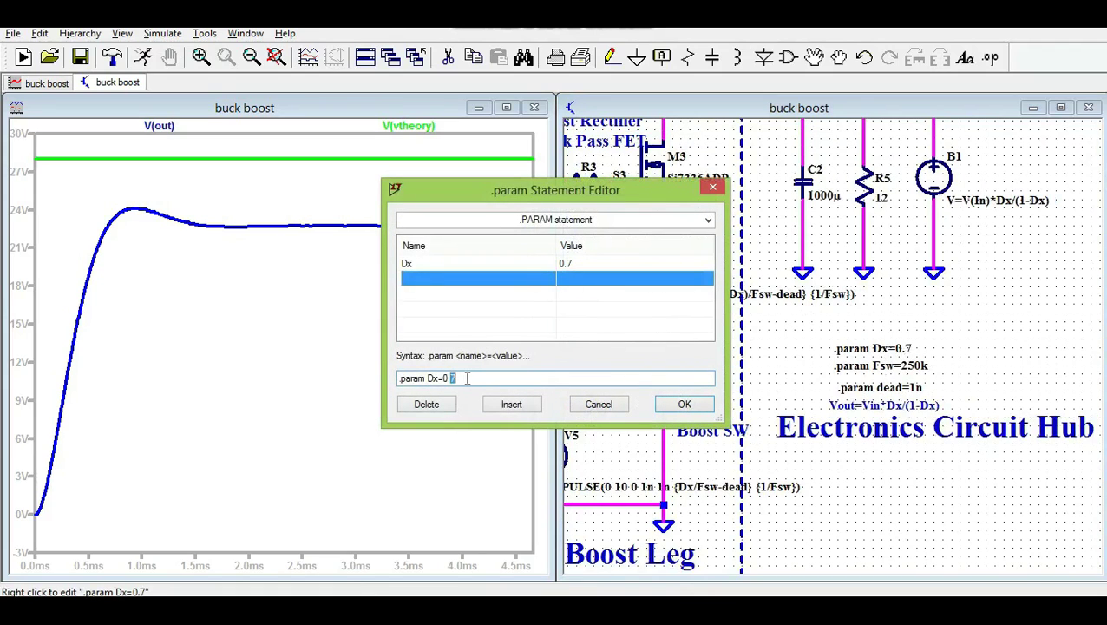
{"action": "type", "text": "5"}
{"action": "key", "text": "Return"}
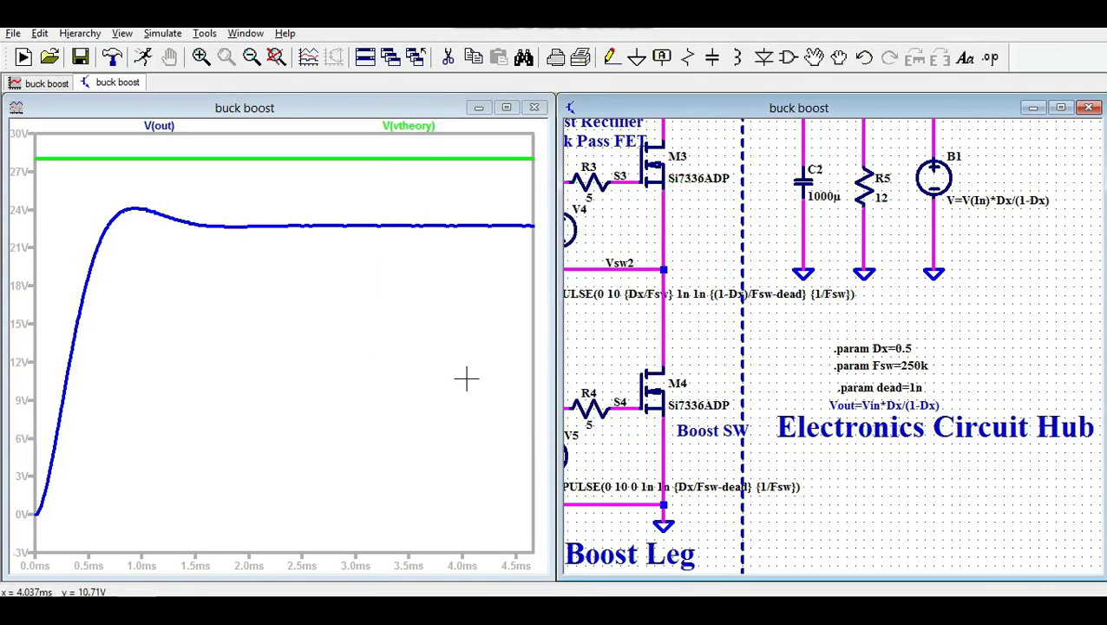
{"action": "left_click", "coordinate": [146, 57]}
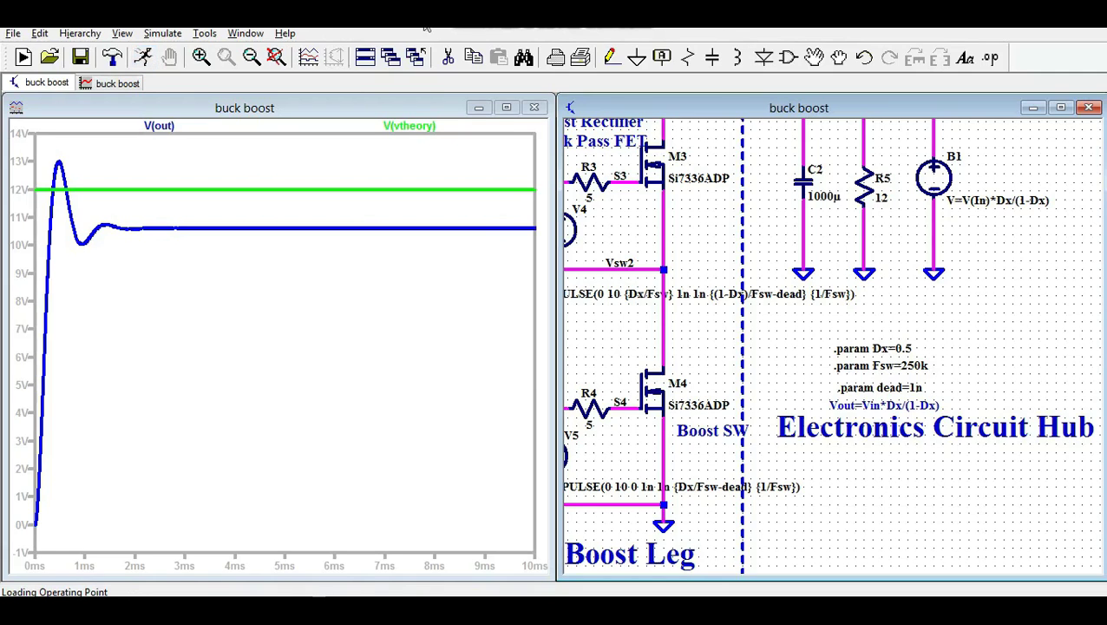
- Add load resistor R5's current to the plot, and maximize the schematic window to show the whole converter circuit
{"action": "scroll", "coordinate": [945, 362], "scroll_direction": "down", "scroll_amount": 1}
{"action": "left_click", "coordinate": [883, 202]}
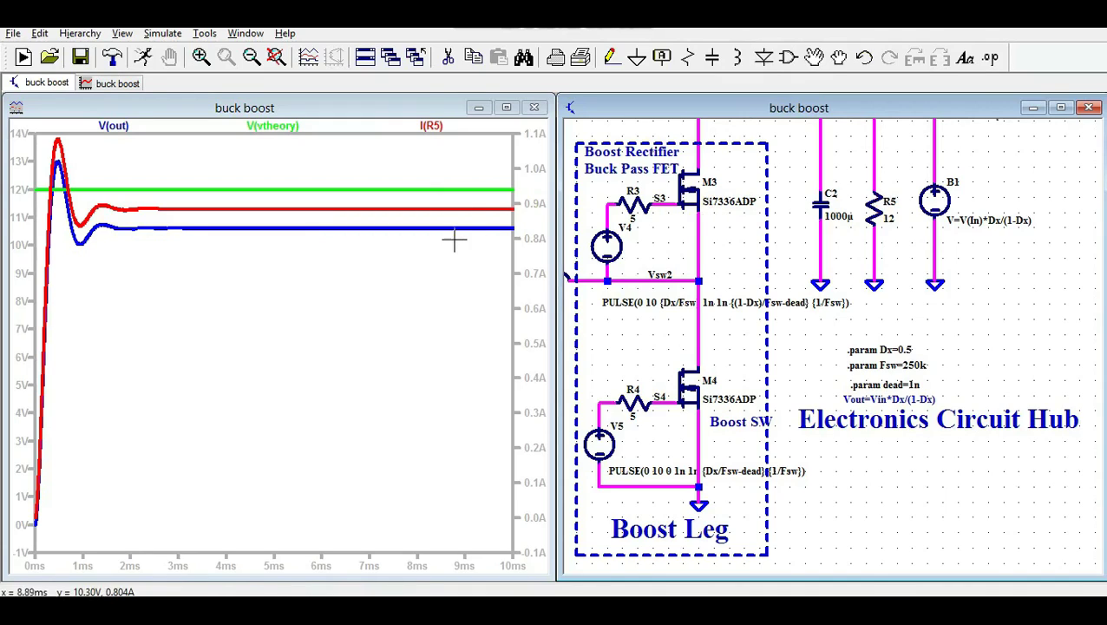
{"action": "left_click", "coordinate": [1060, 111]}
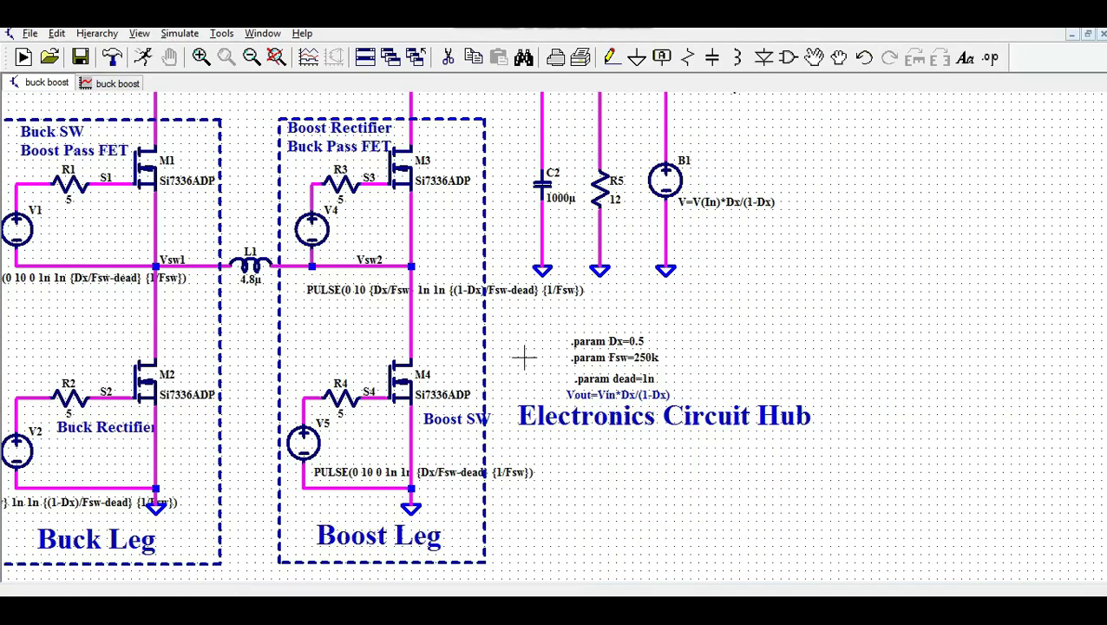
{"action": "left_click_drag", "start_coordinate": [659, 326], "coordinate": [880, 328]}
{"action": "scroll", "coordinate": [881, 328], "scroll_direction": "down", "scroll_amount": 3}
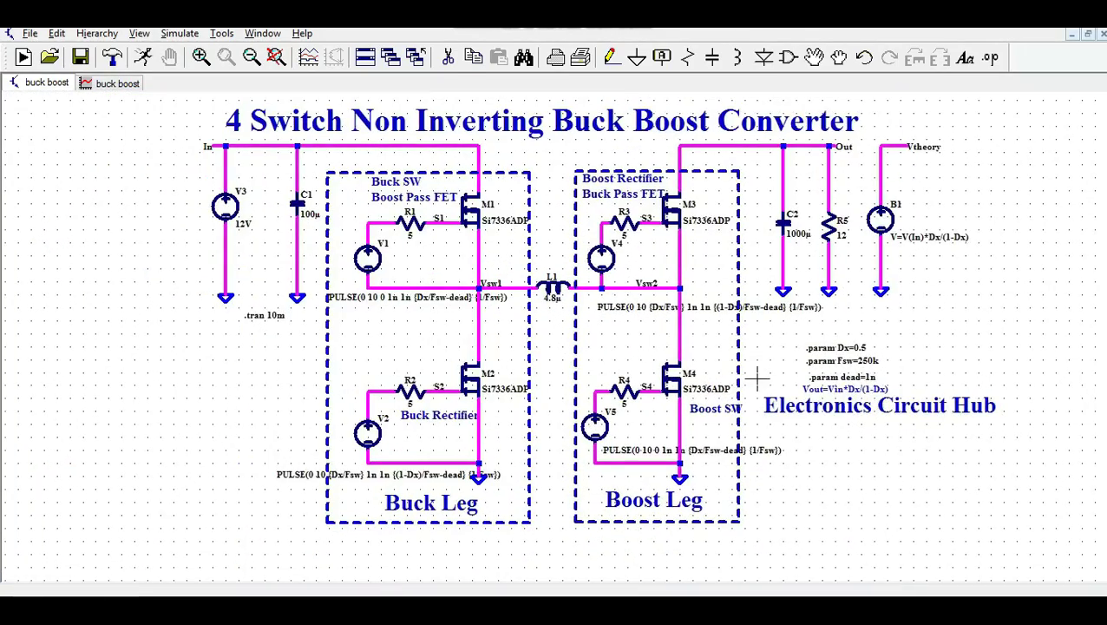